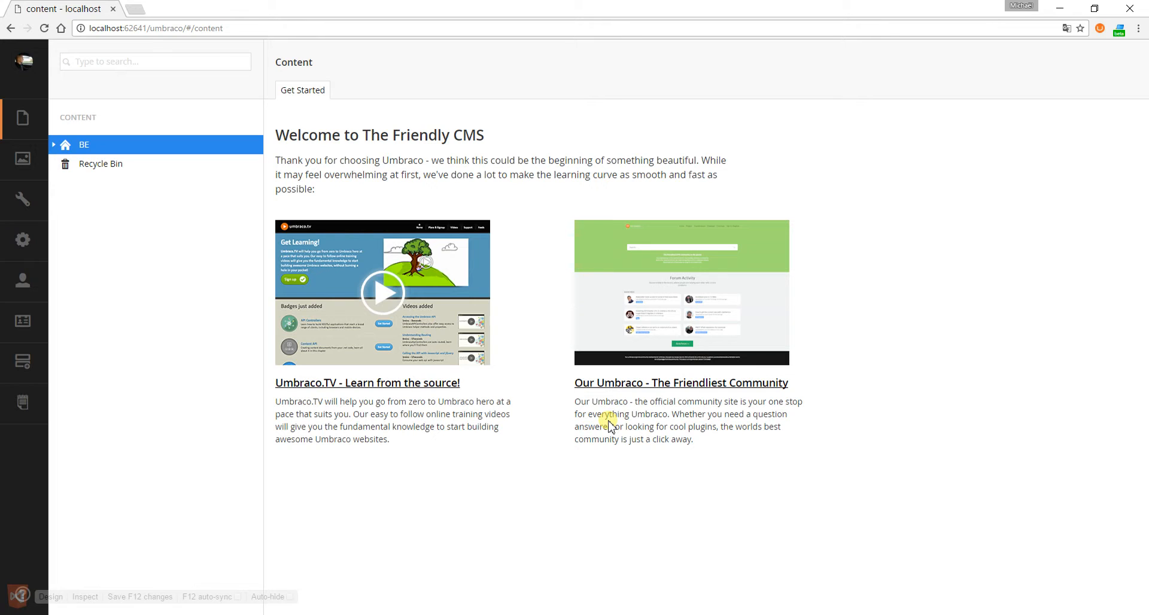
Step: Review the Notely dashboard and the settings of the existing Notely - Textstring, Notely - Textarea and Notely data types
click(23, 406)
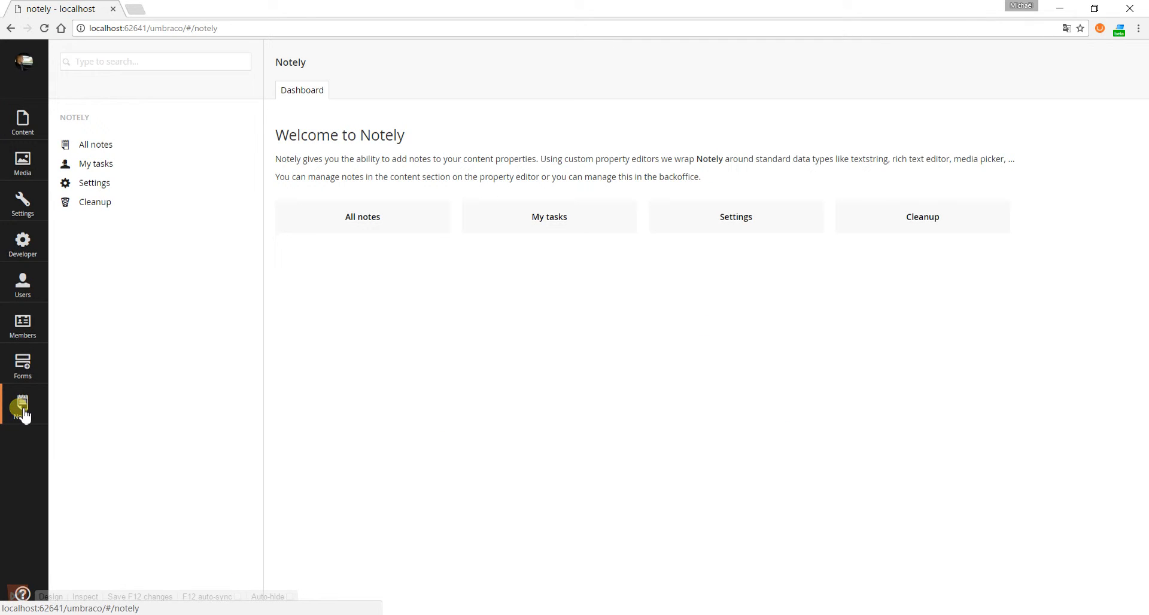
click(24, 245)
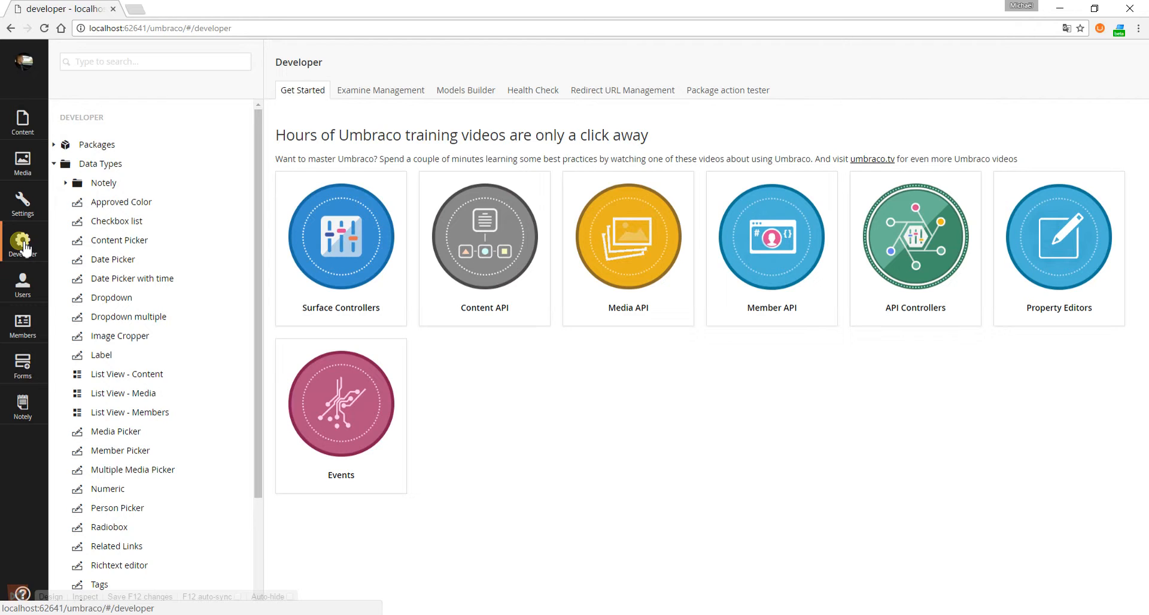
click(67, 184)
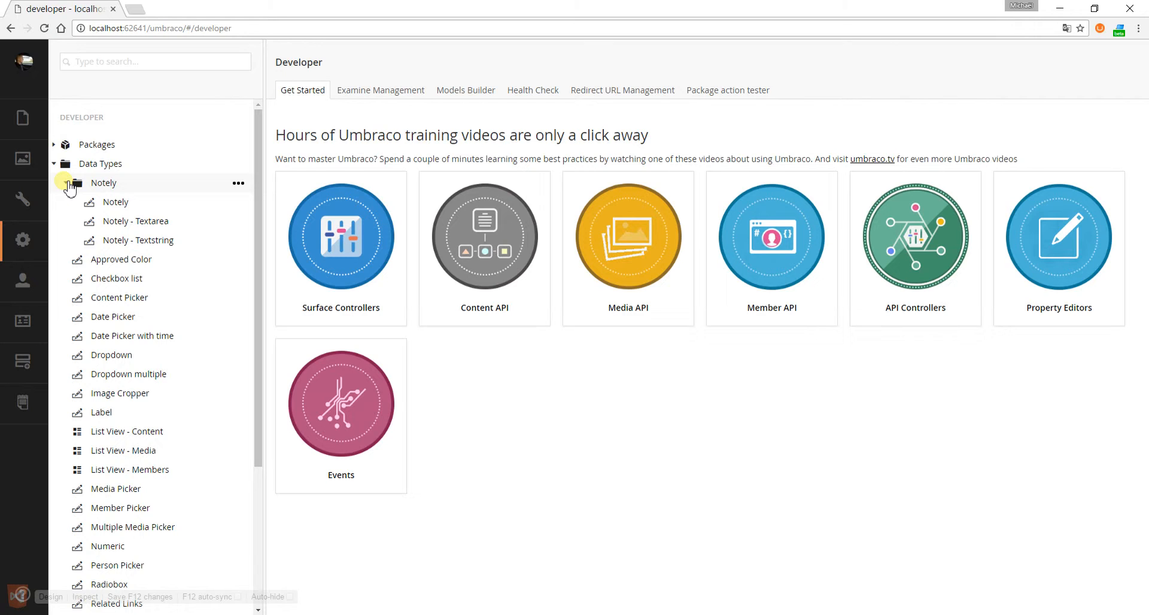
click(146, 241)
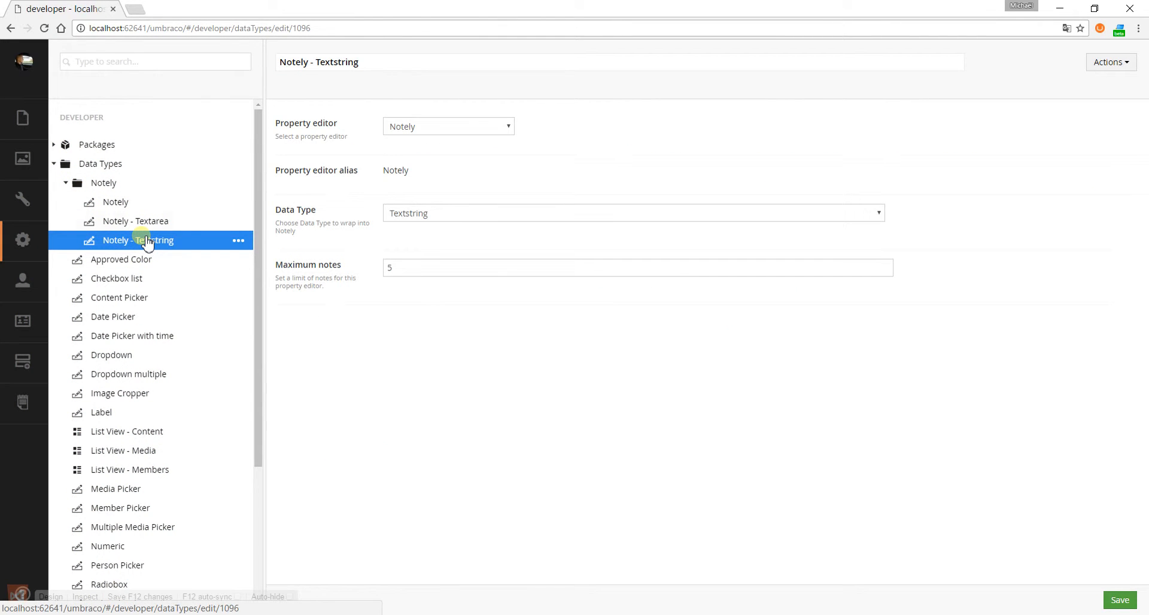
click(143, 223)
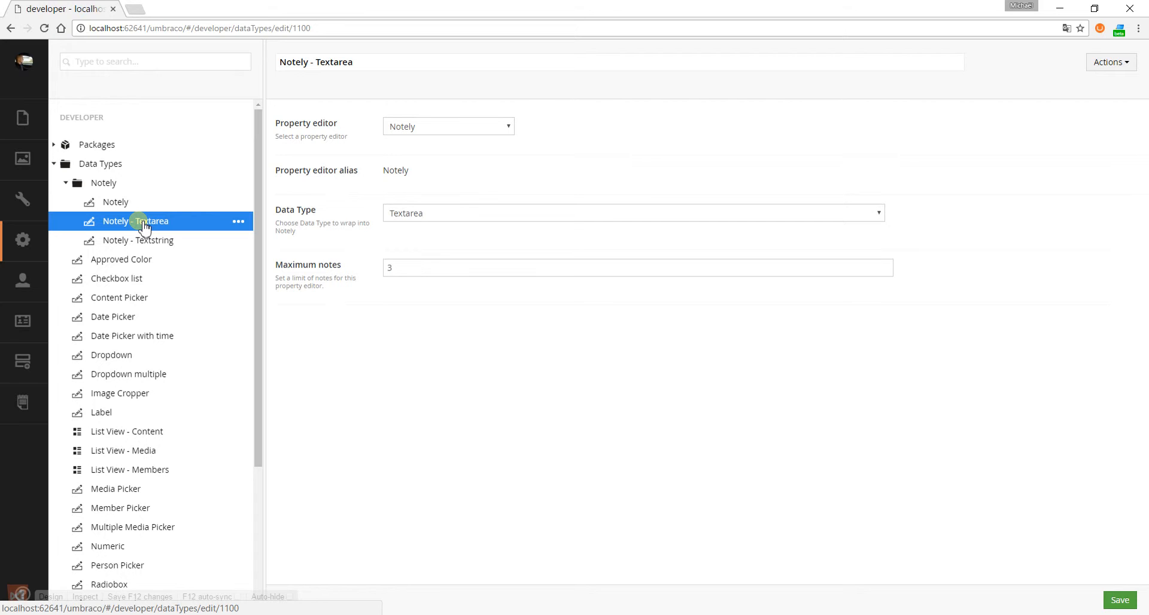
click(114, 201)
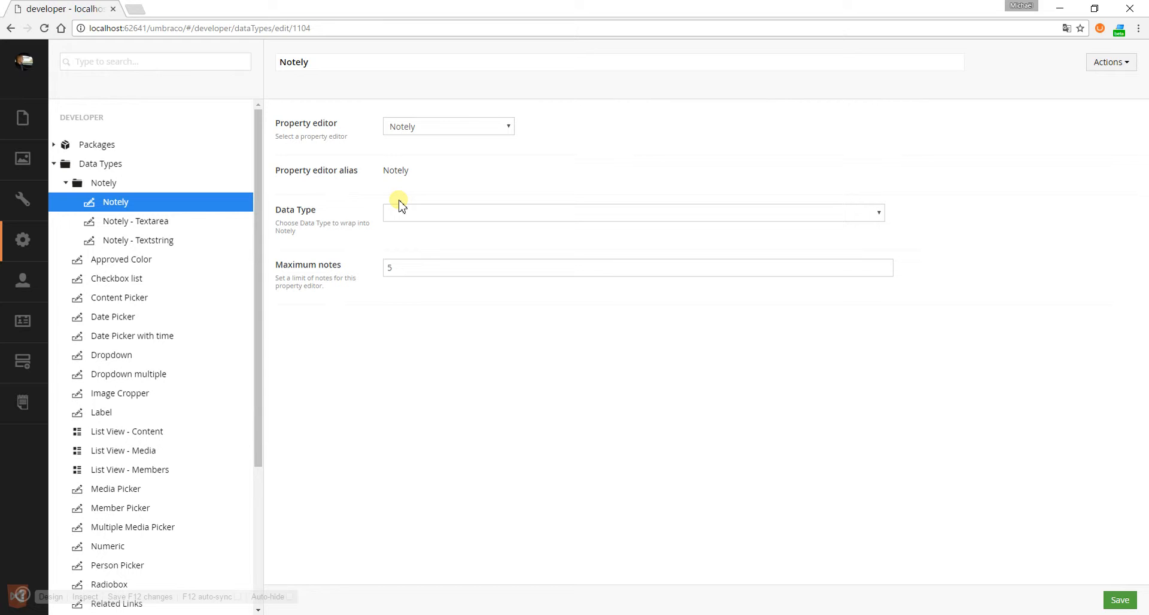
Step: Create a new data type named "Notely - RTE" inside the Notely data type folder
click(243, 183)
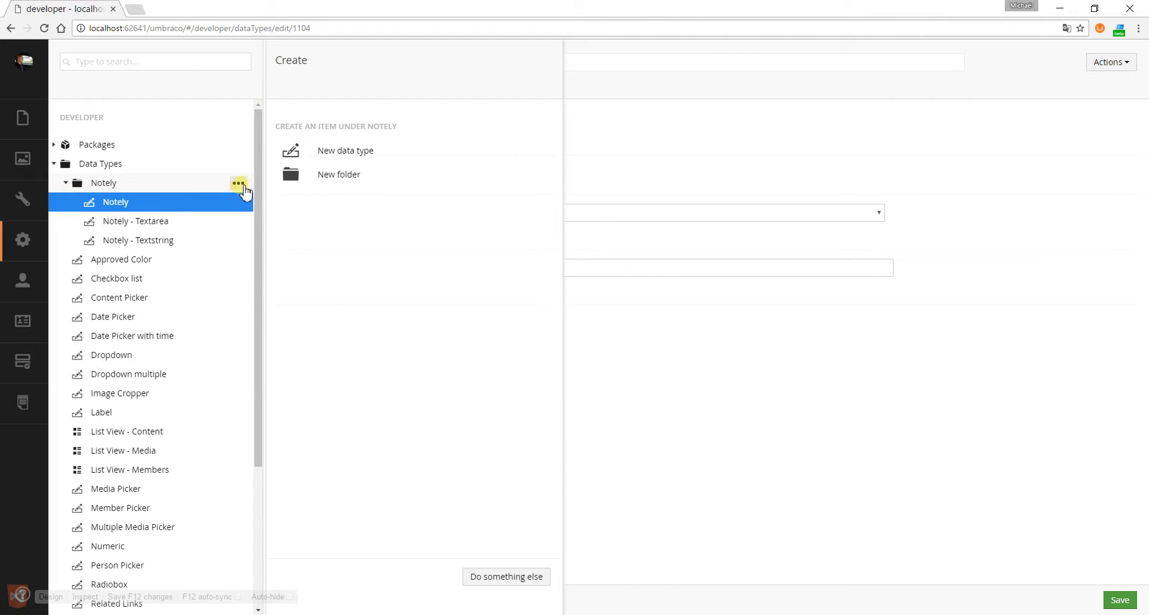
click(333, 164)
text(Notely)
key(Down)
key(Down)
key(Tab)
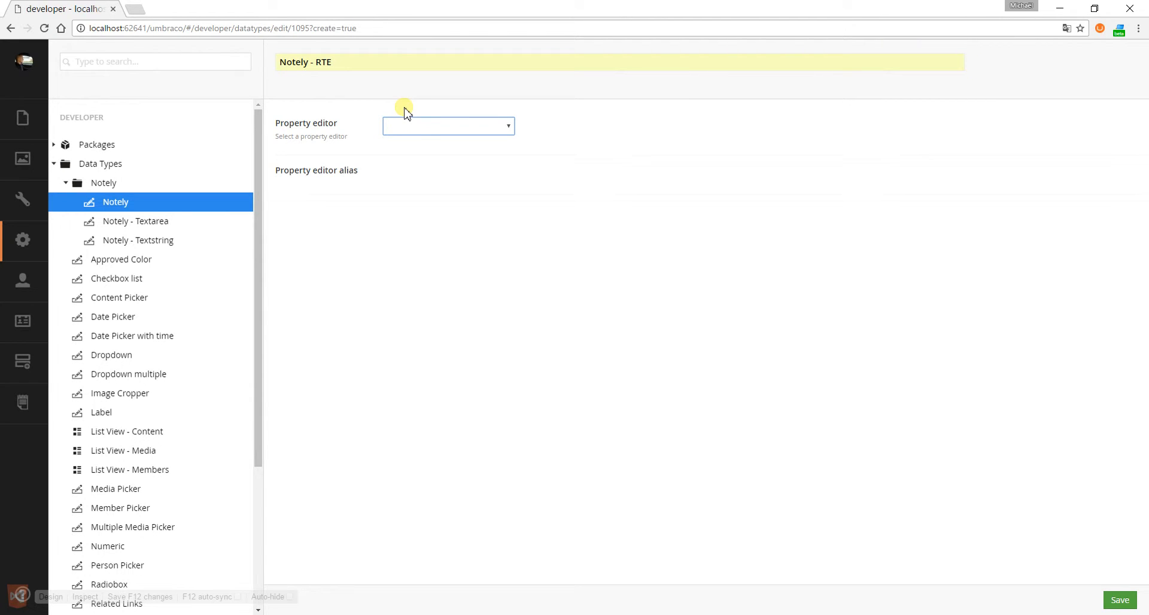
Step: Configure the new data type with the Notely property editor wrapping the Richtext editor data type, and save it
click(431, 127)
scroll(436, 204, down, 2)
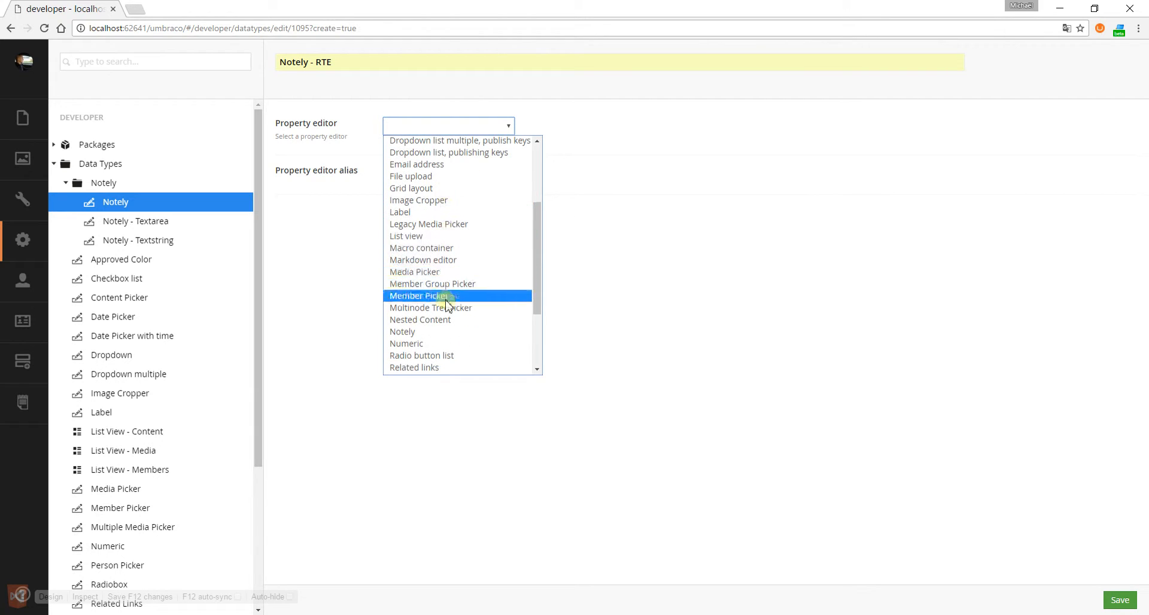
click(435, 329)
click(438, 213)
scroll(461, 320, down, 3)
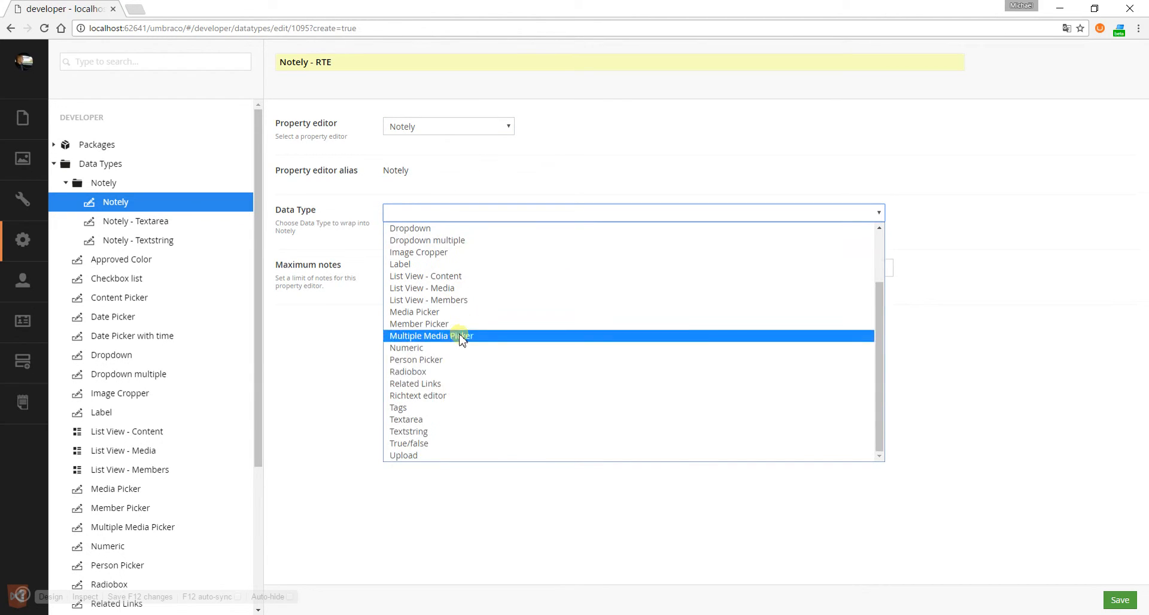
click(442, 395)
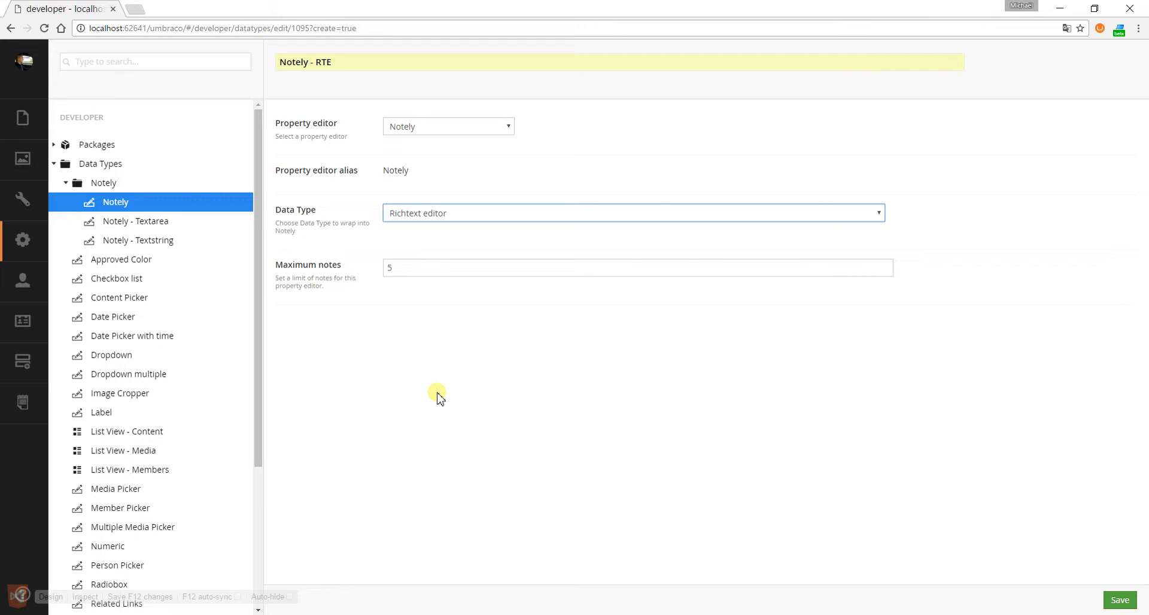
click(1119, 599)
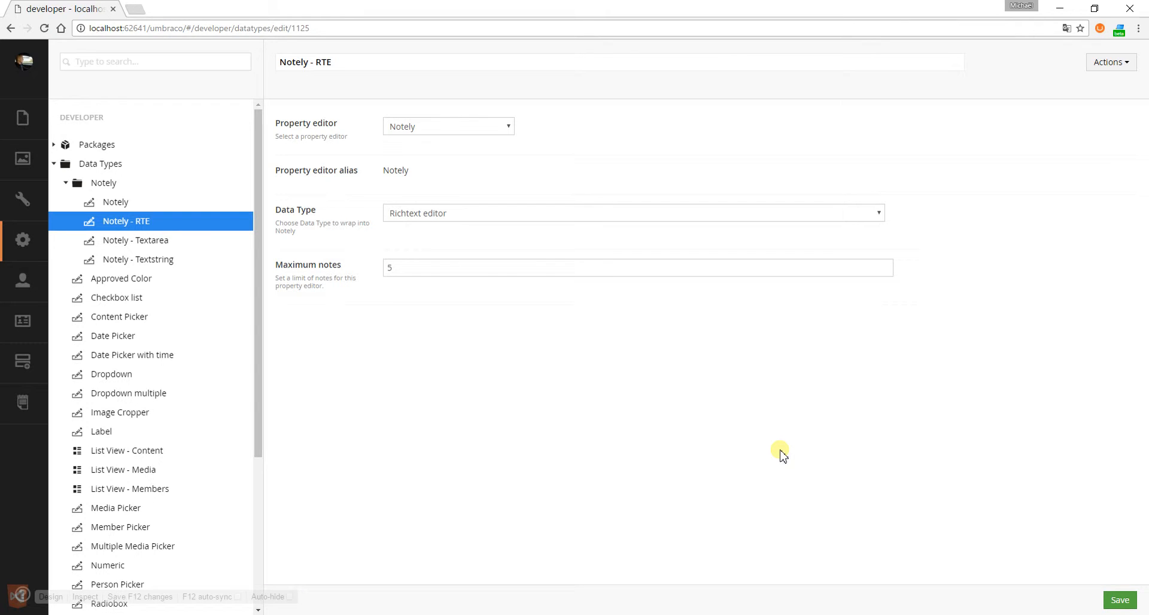
Step: Open the _SEO composition document type and examine which Notely editors its properties use
click(23, 199)
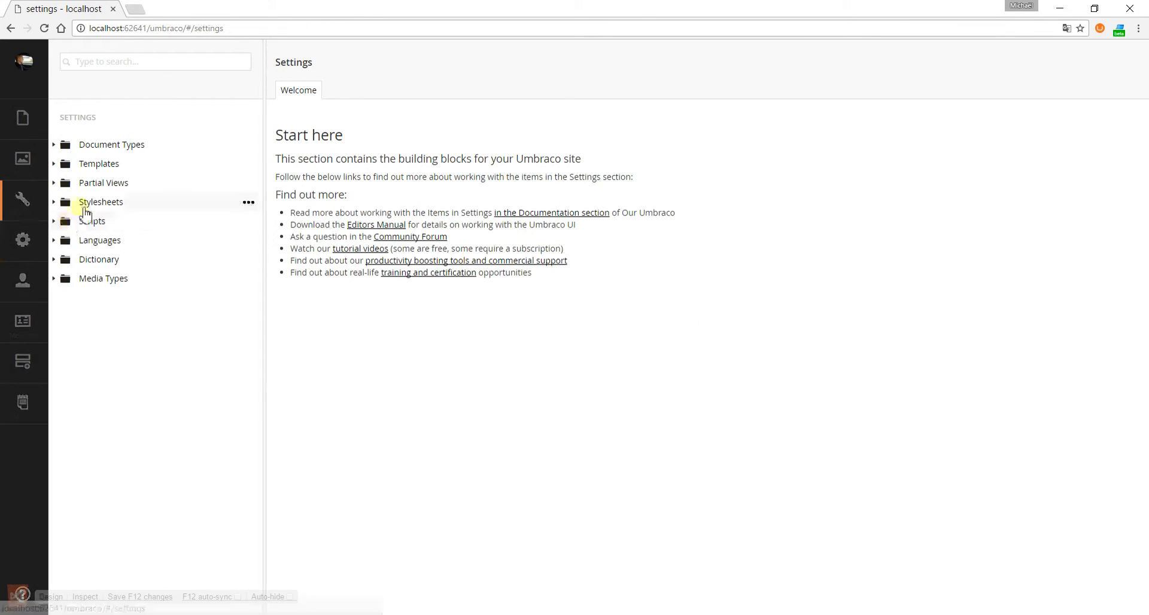
click(55, 145)
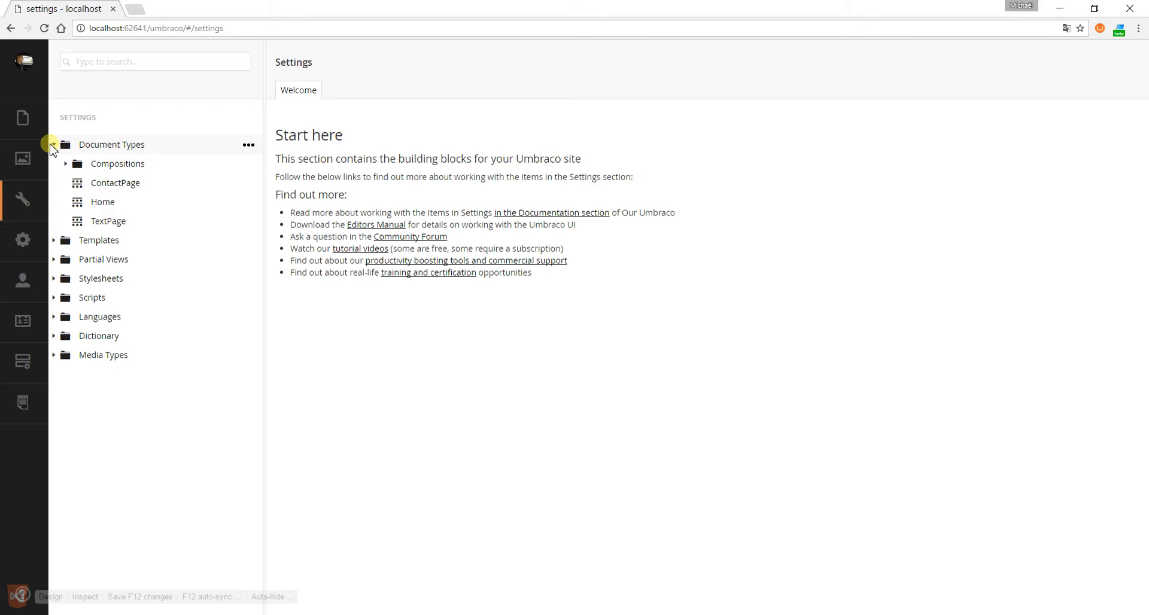
click(65, 164)
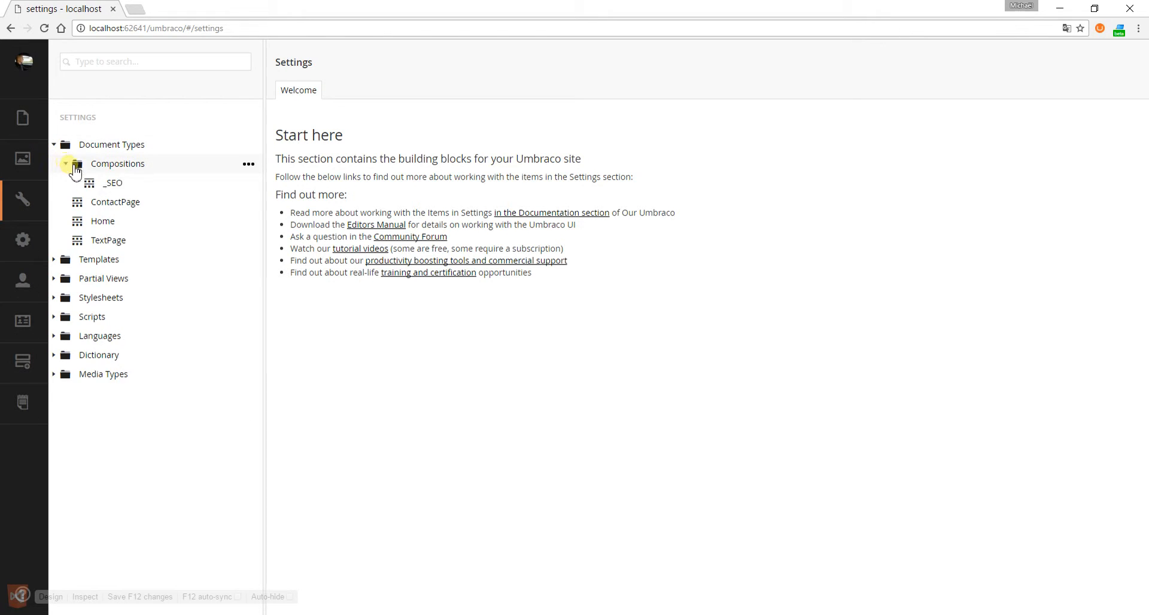
click(124, 187)
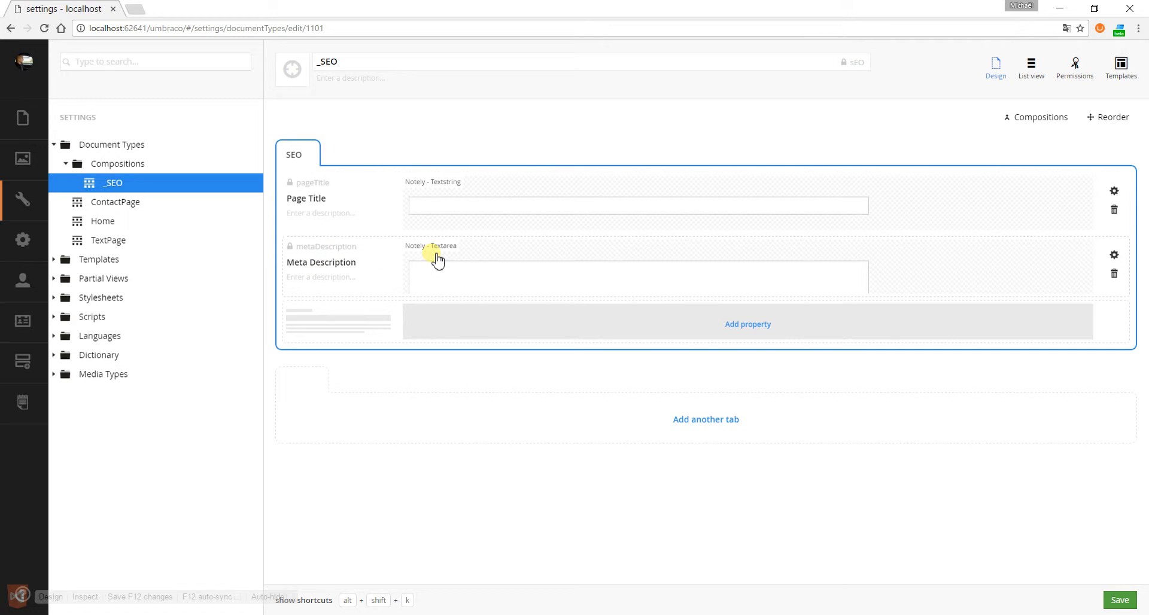
Step: Add a "Body Text" property using the Notely - RTE editor to the Home document type's Content tab, and save the document type
click(102, 224)
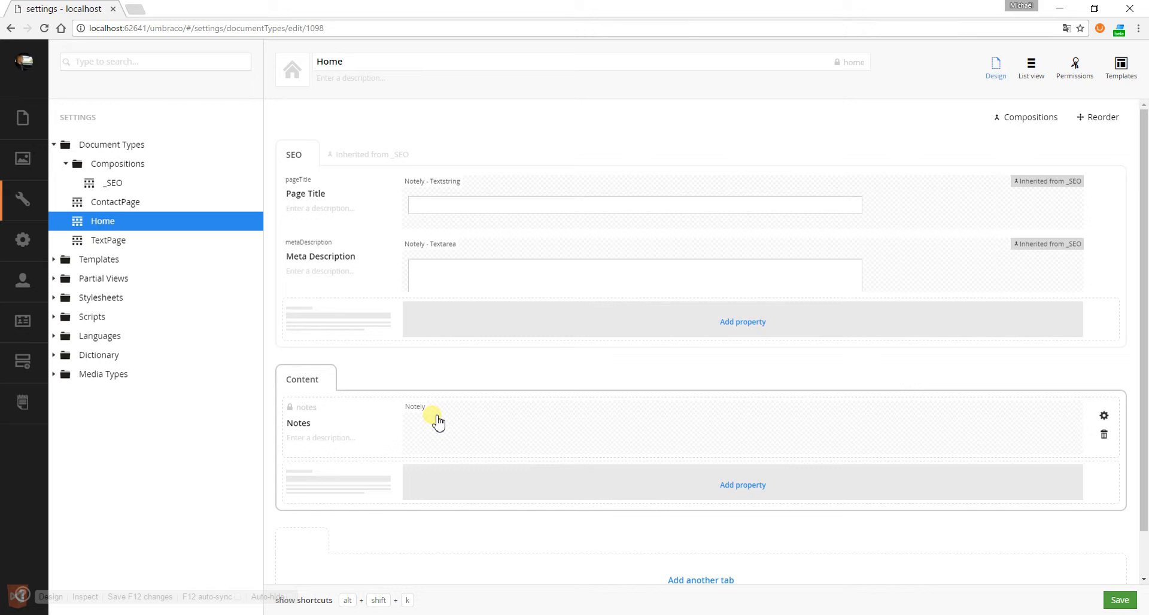
click(730, 482)
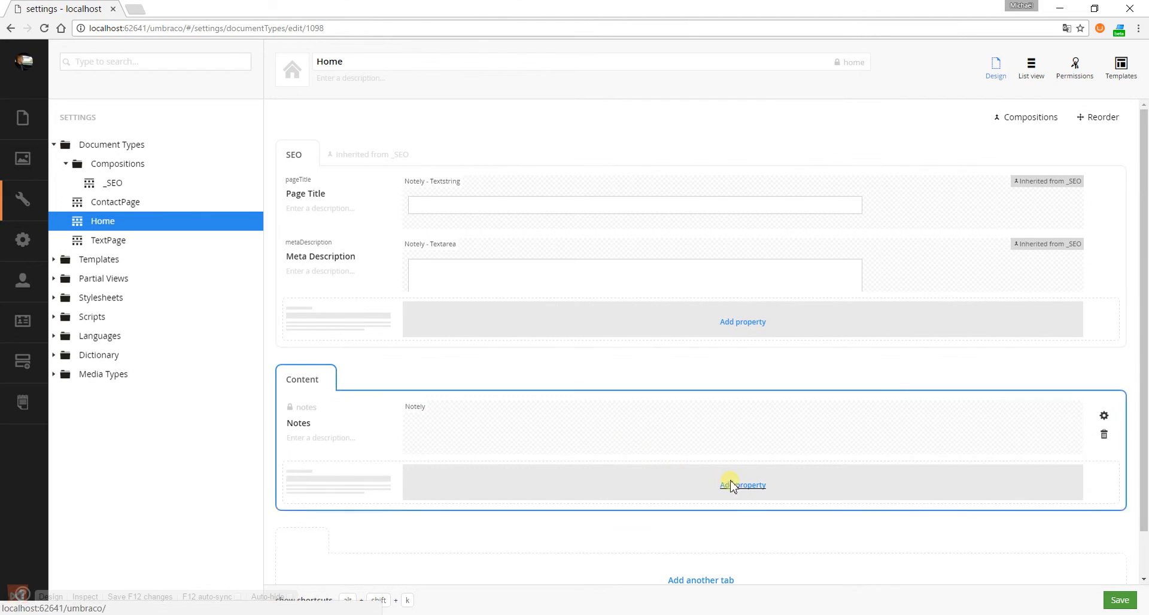
text(Body Text)
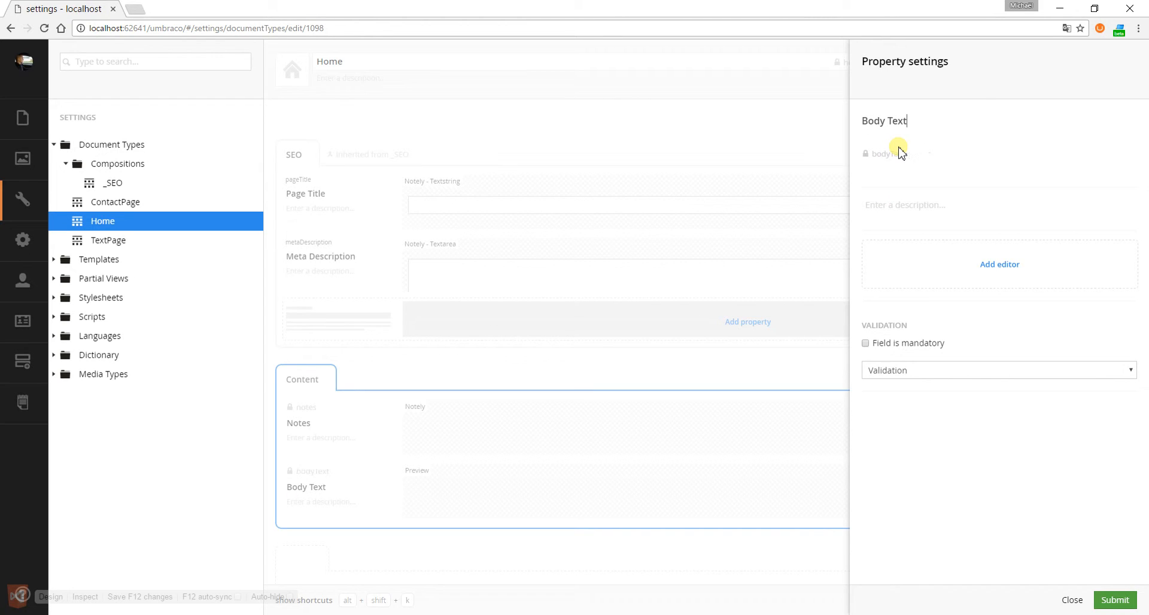
click(1005, 264)
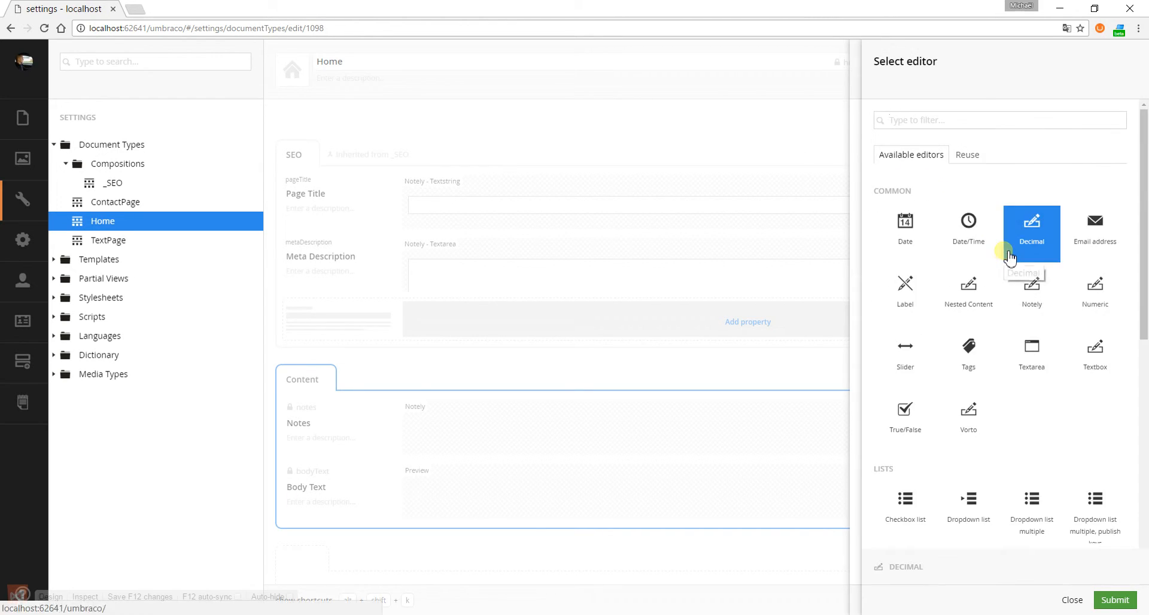
text(Notely)
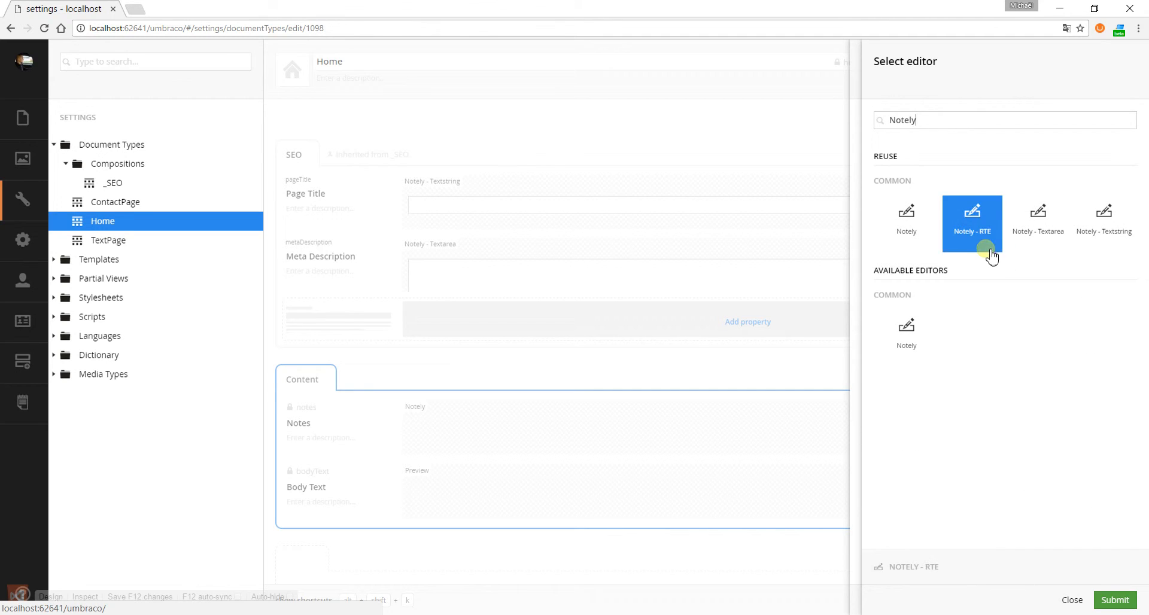
click(991, 256)
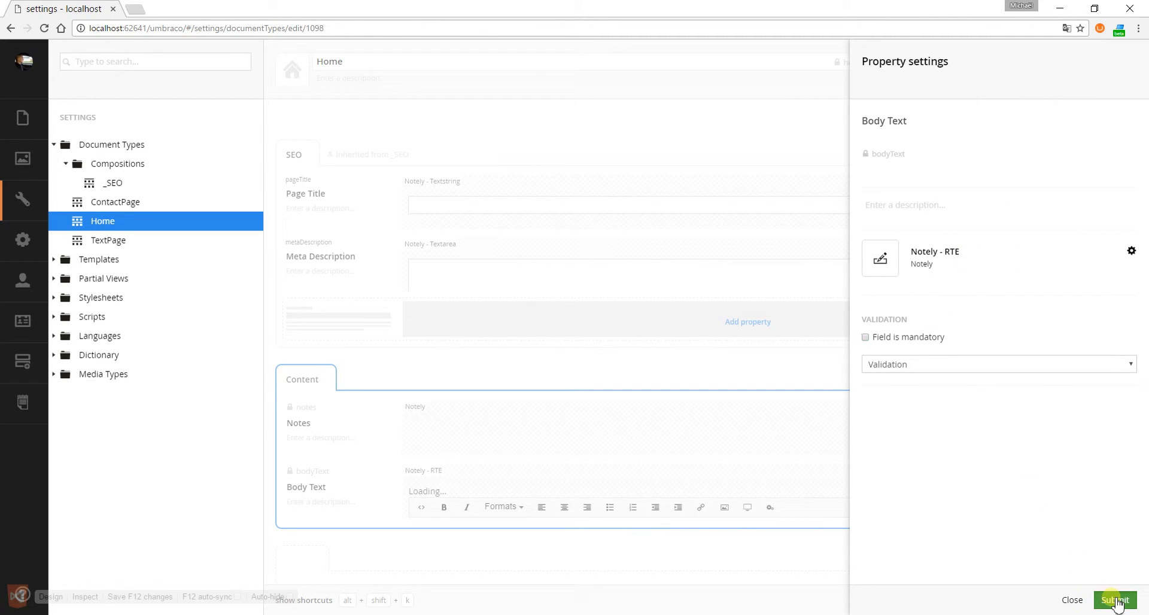
click(1115, 601)
click(1117, 602)
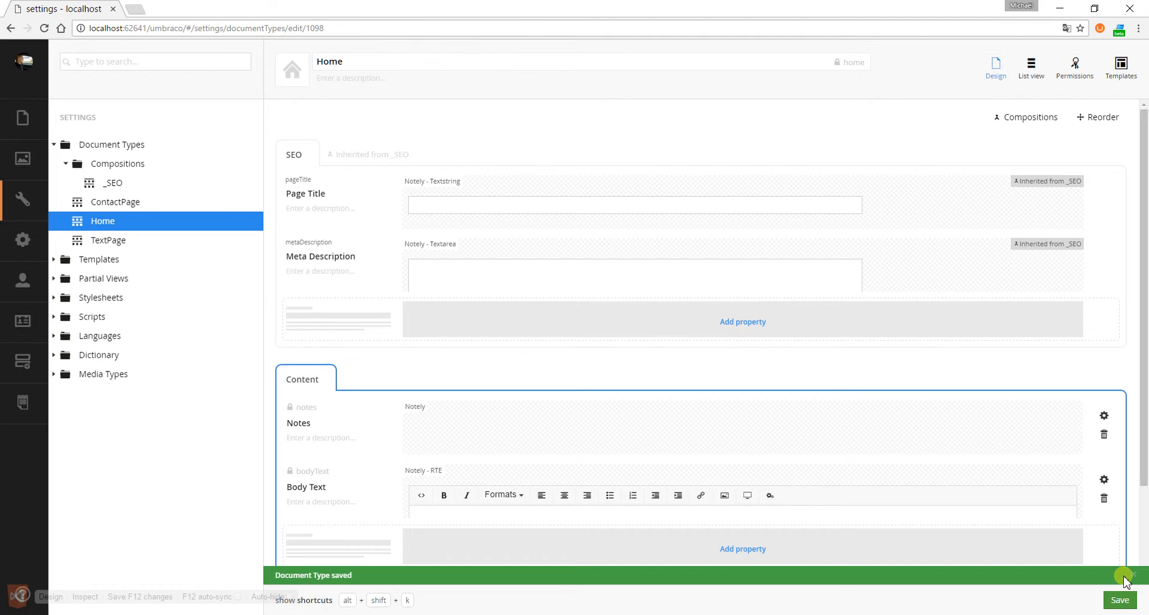
click(1127, 576)
Step: Open the BE content page and examine the Notely note areas under its SEO and Content properties
click(28, 110)
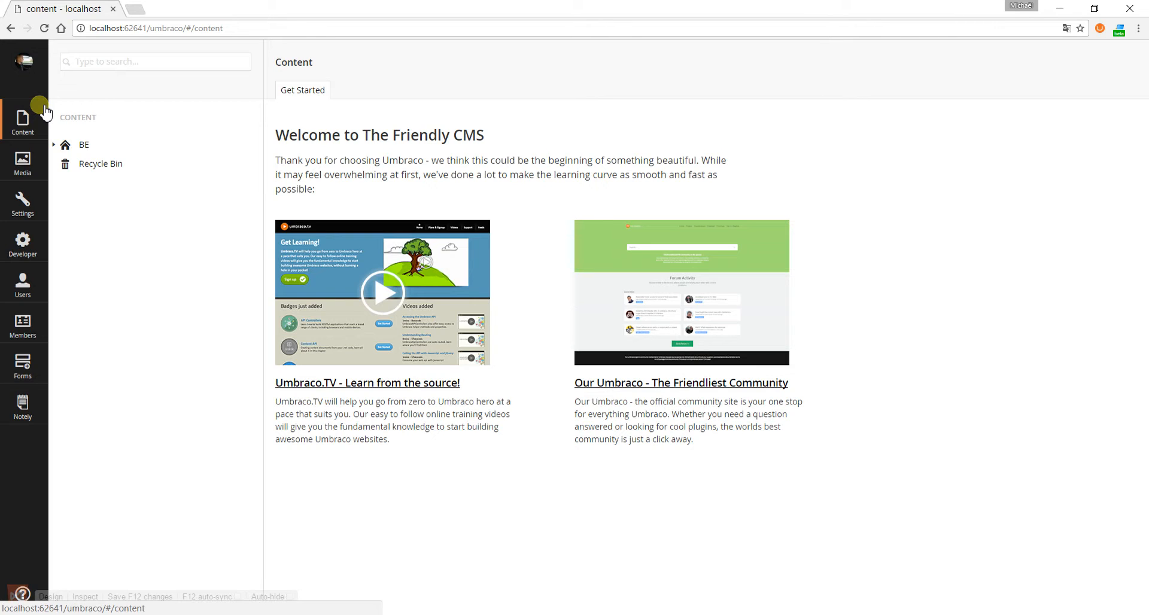
click(83, 145)
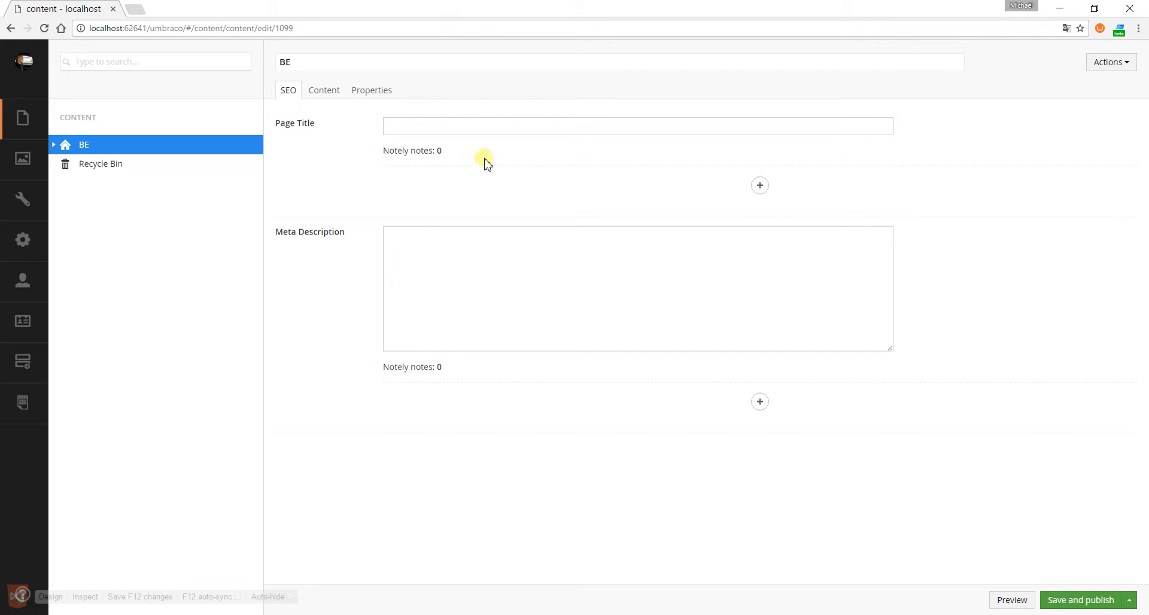
drag(360, 151, 452, 152)
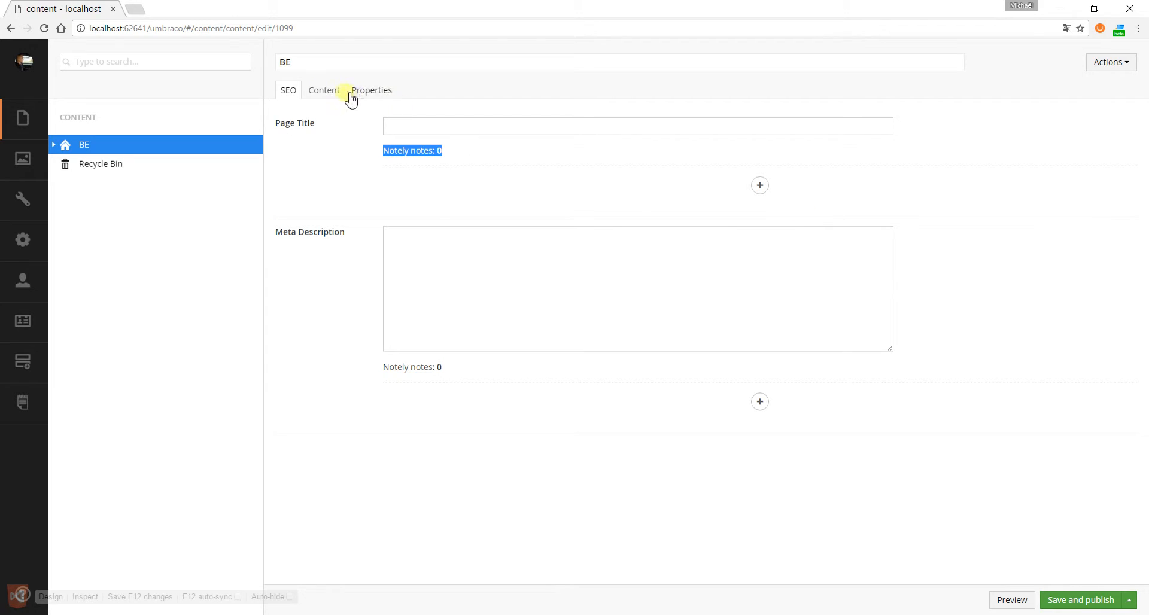
click(328, 93)
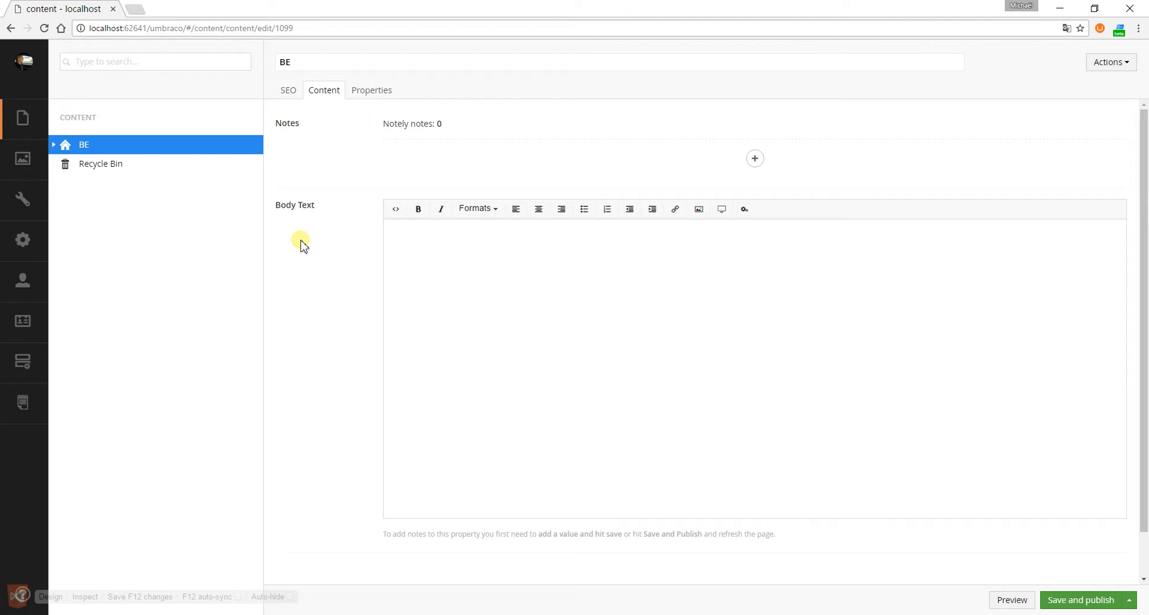
scroll(335, 311, down, 1)
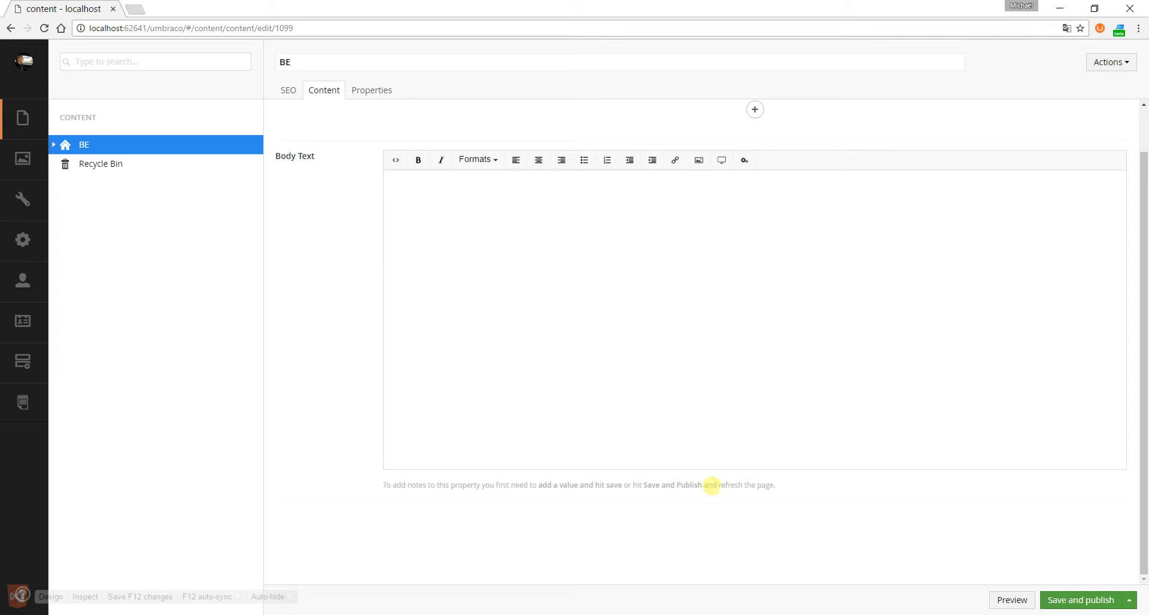
Step: Save and publish the BE page, reload it, and return to its Content properties
click(1081, 599)
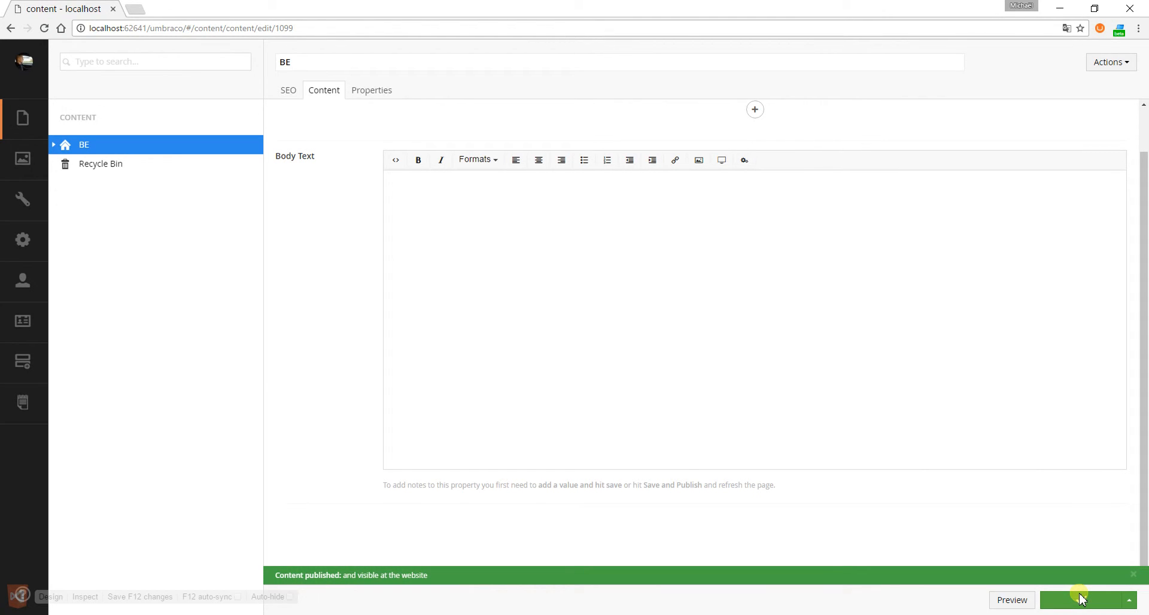
key(F5)
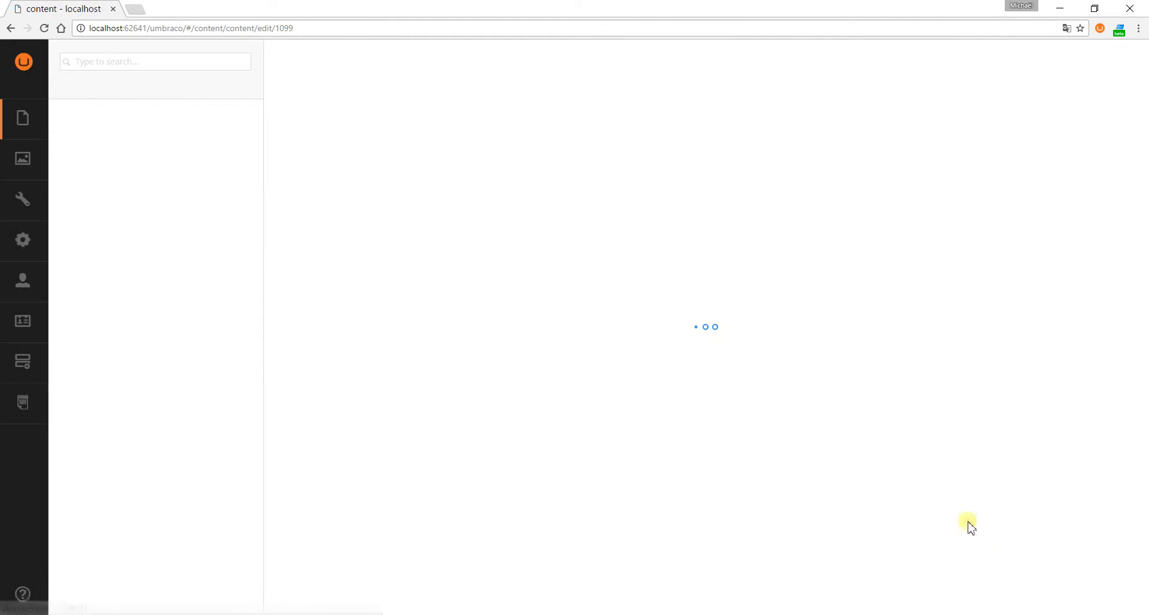
click(327, 90)
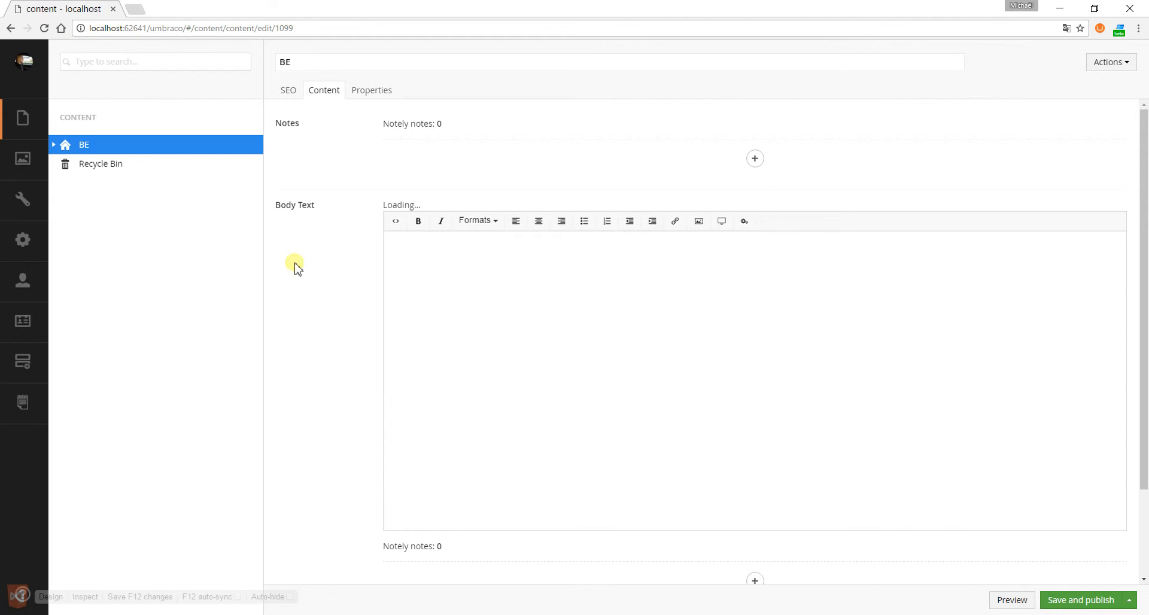
Step: Start a Todo note on the Body Text property titled "Add image" with the description "Add company photo inline with introduction text"
click(754, 581)
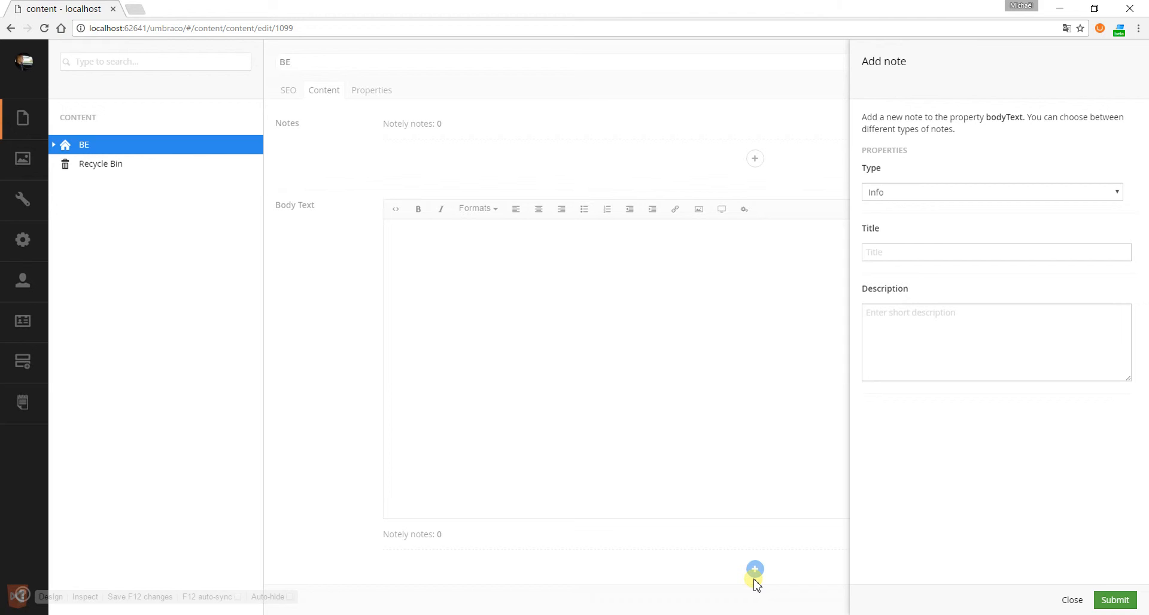
click(896, 192)
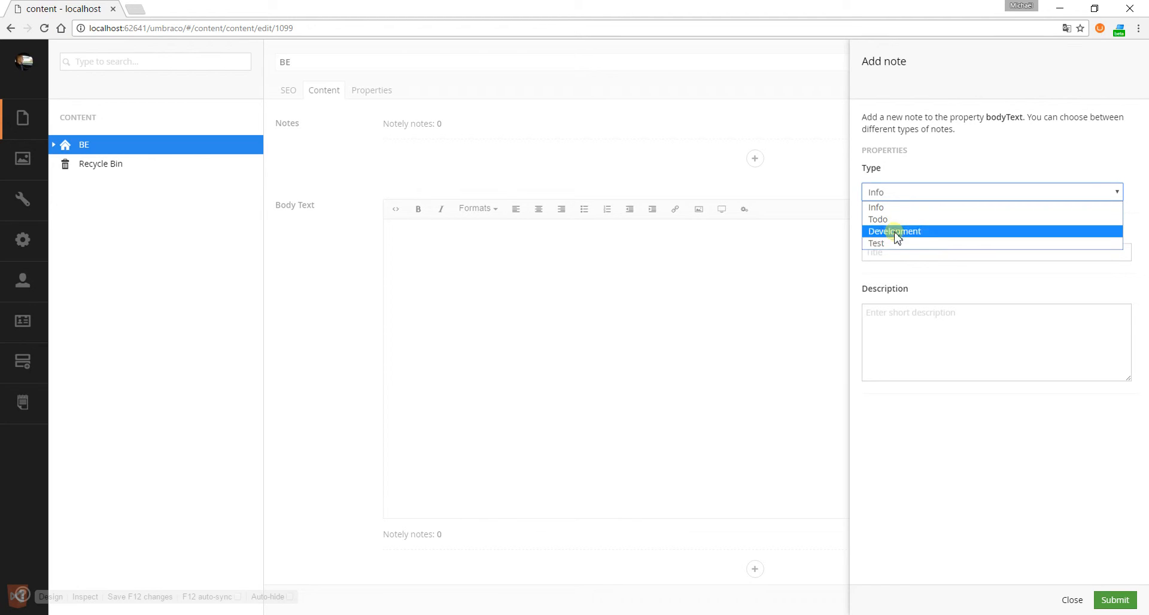
click(896, 220)
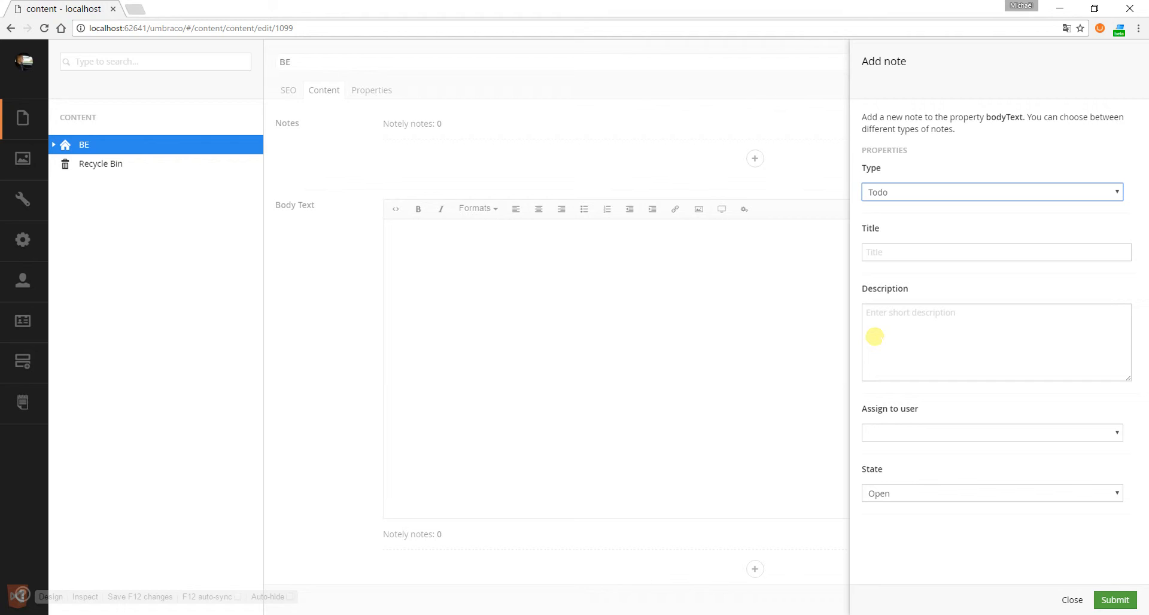
click(904, 252)
text(Add image)
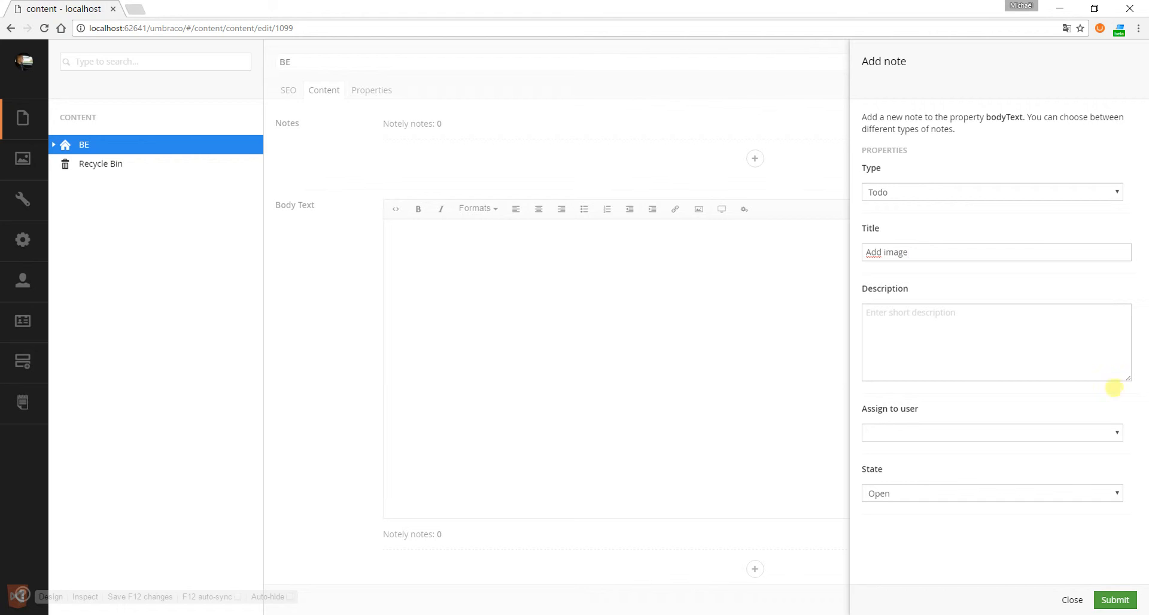
click(998, 343)
text(Add company photo inline with in)
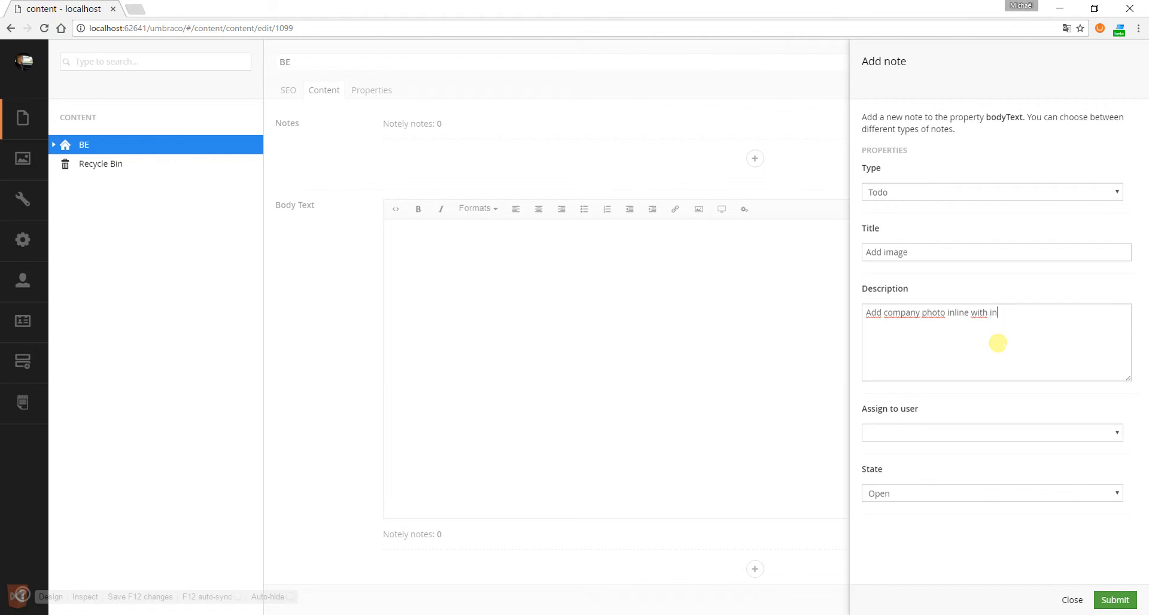
text(troduction text)
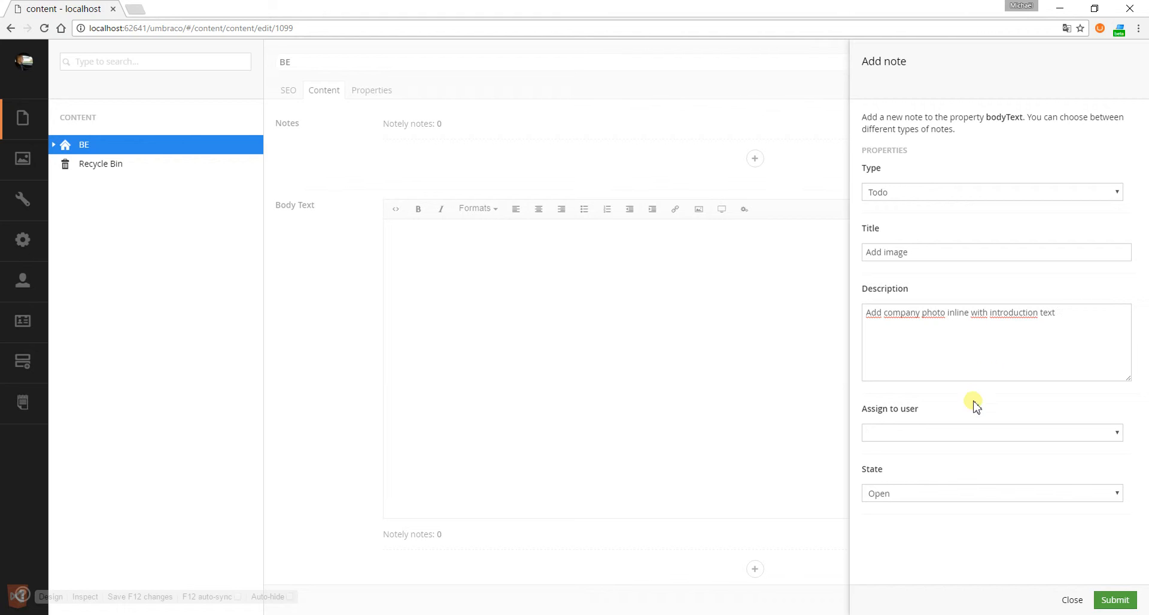
Step: Assign the note to the third listed user with state Approved, submit it, and expand the Body Text note list
click(920, 435)
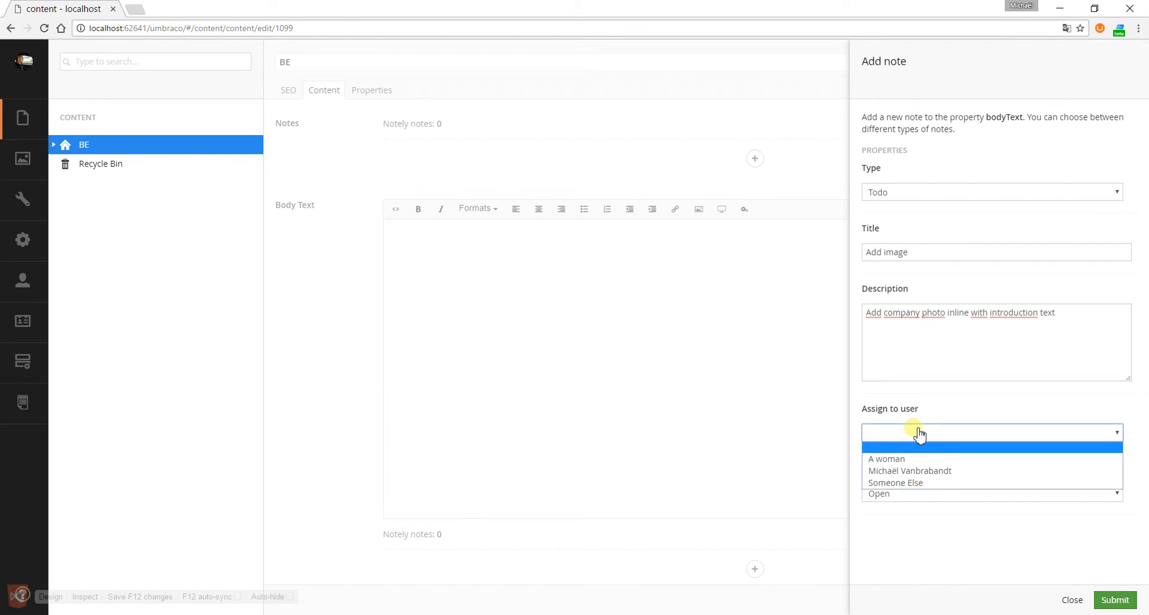
click(934, 471)
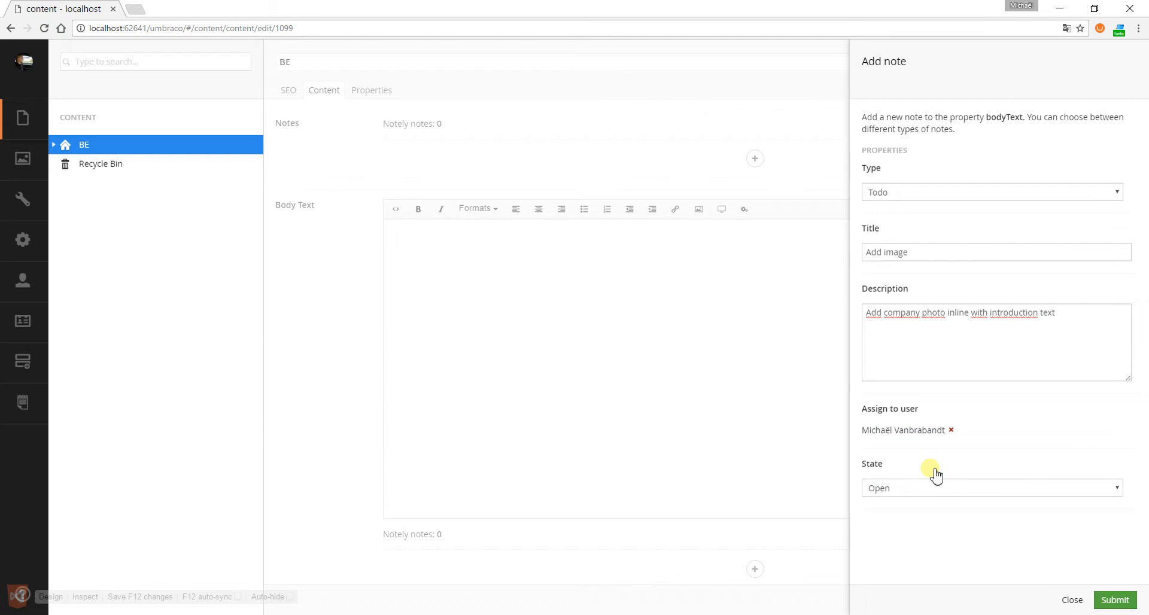
click(1033, 488)
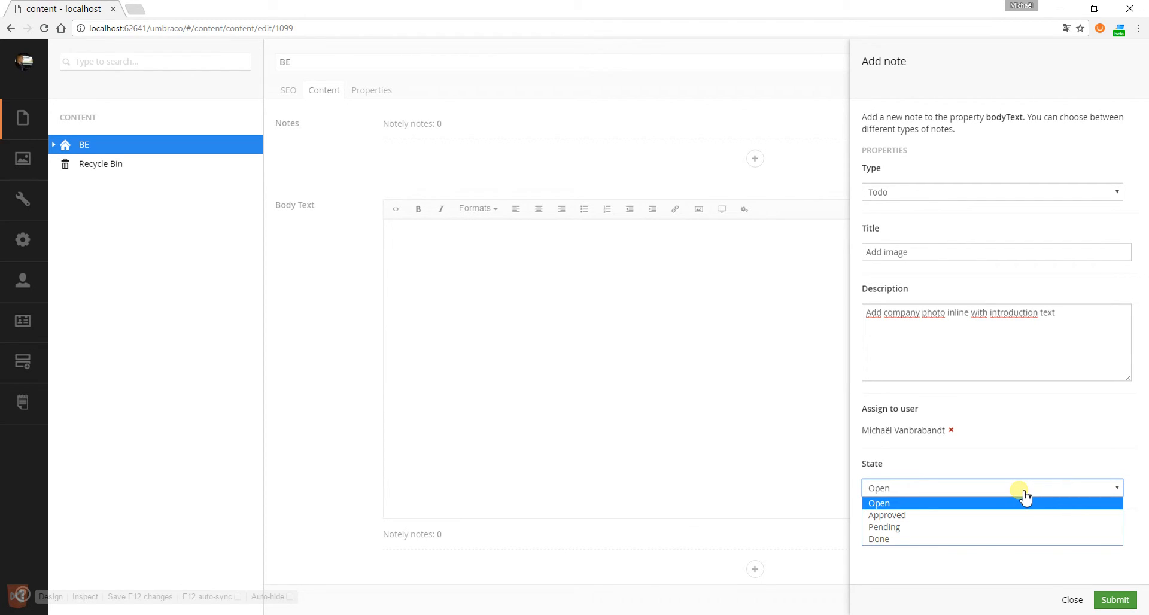
click(926, 514)
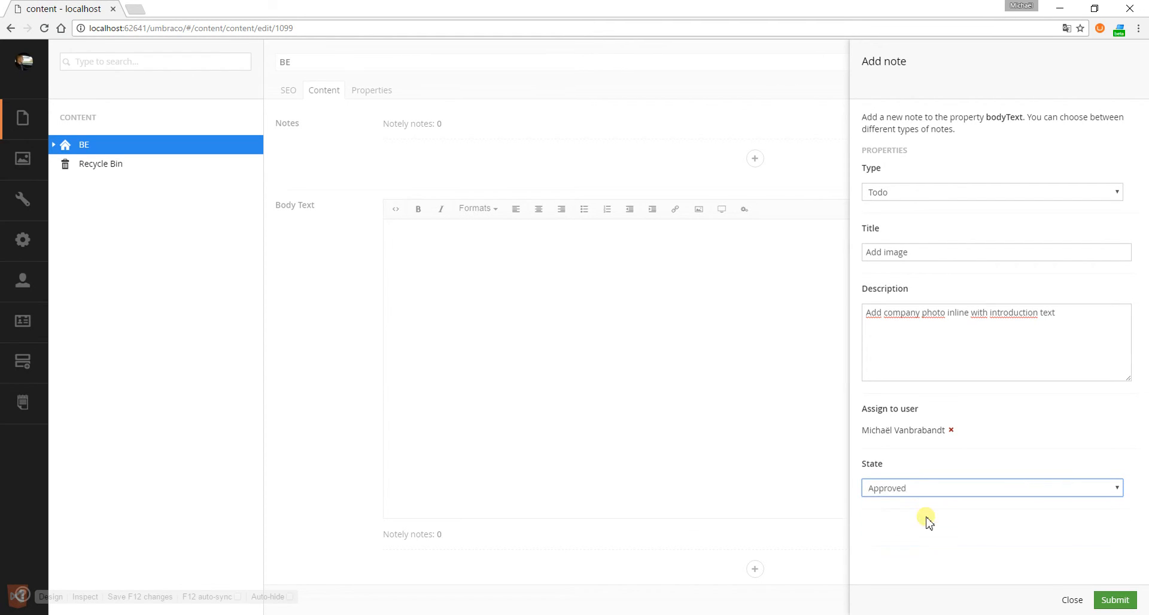
click(1114, 600)
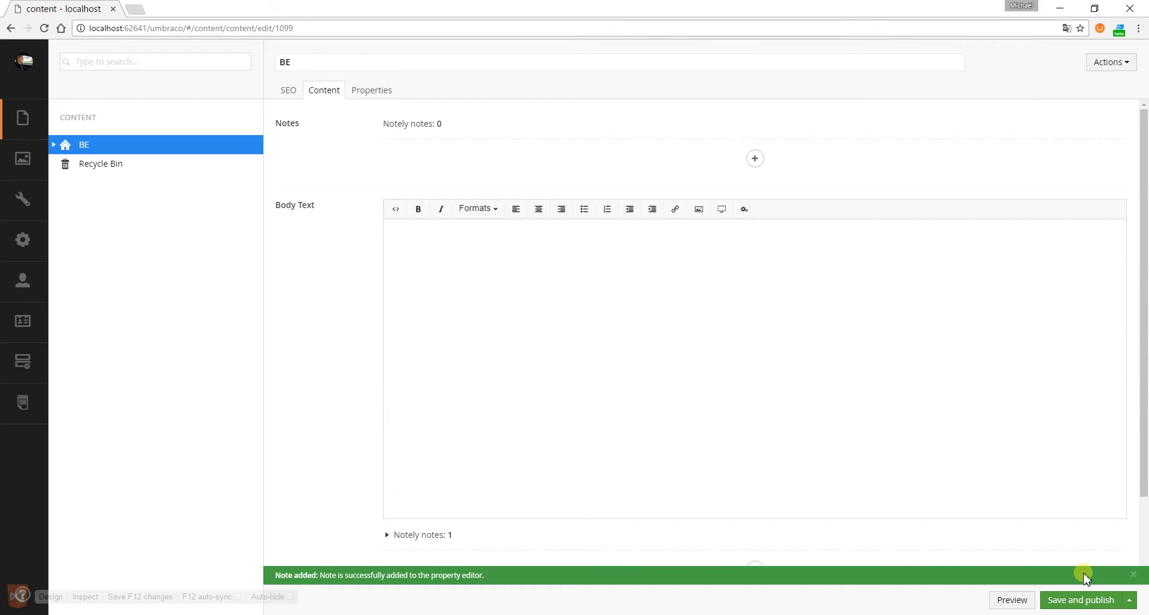
scroll(563, 335, down, 2)
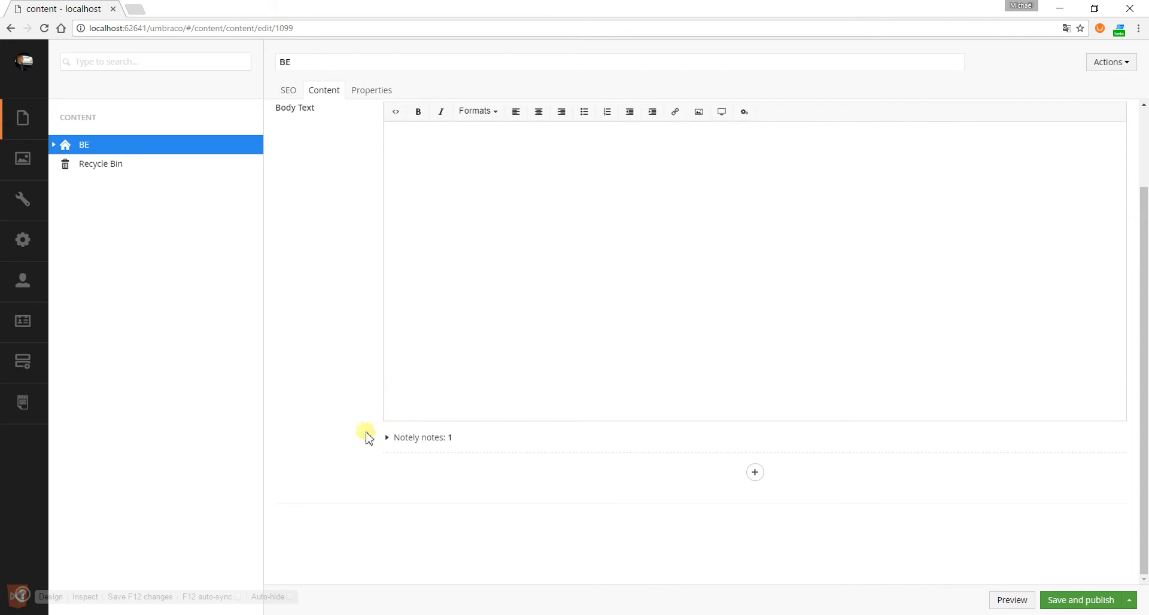
click(388, 439)
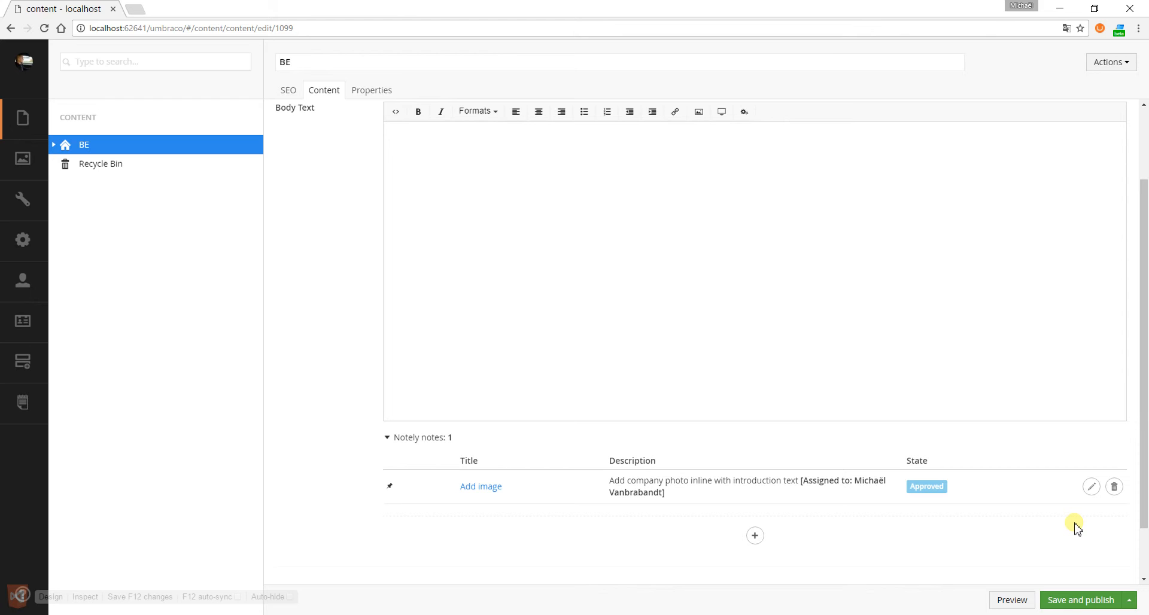
click(1090, 486)
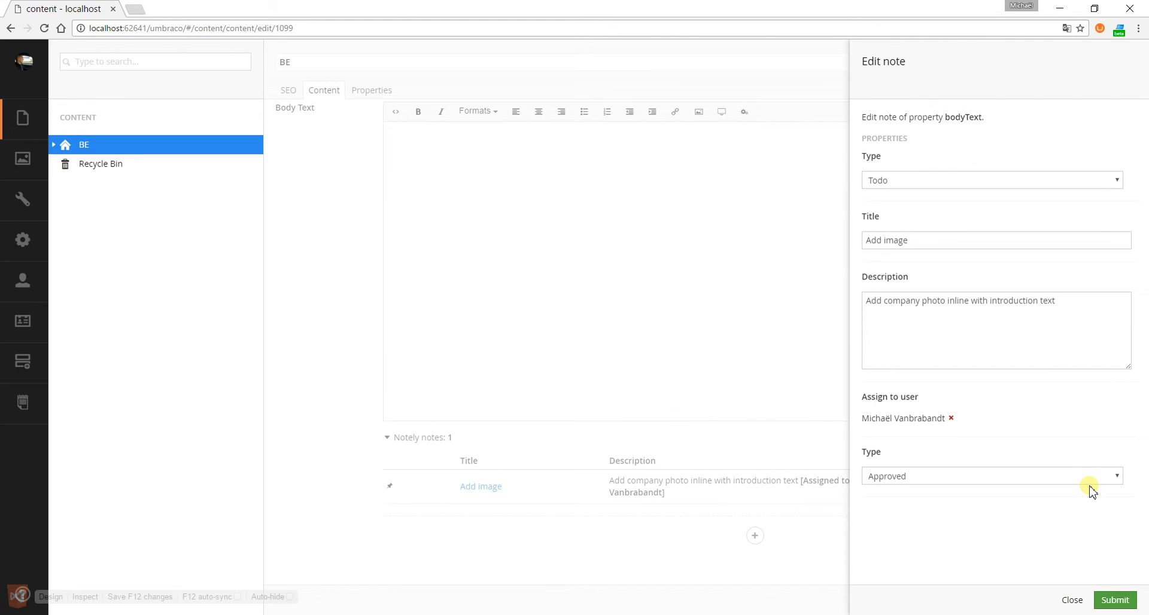
click(965, 477)
click(896, 517)
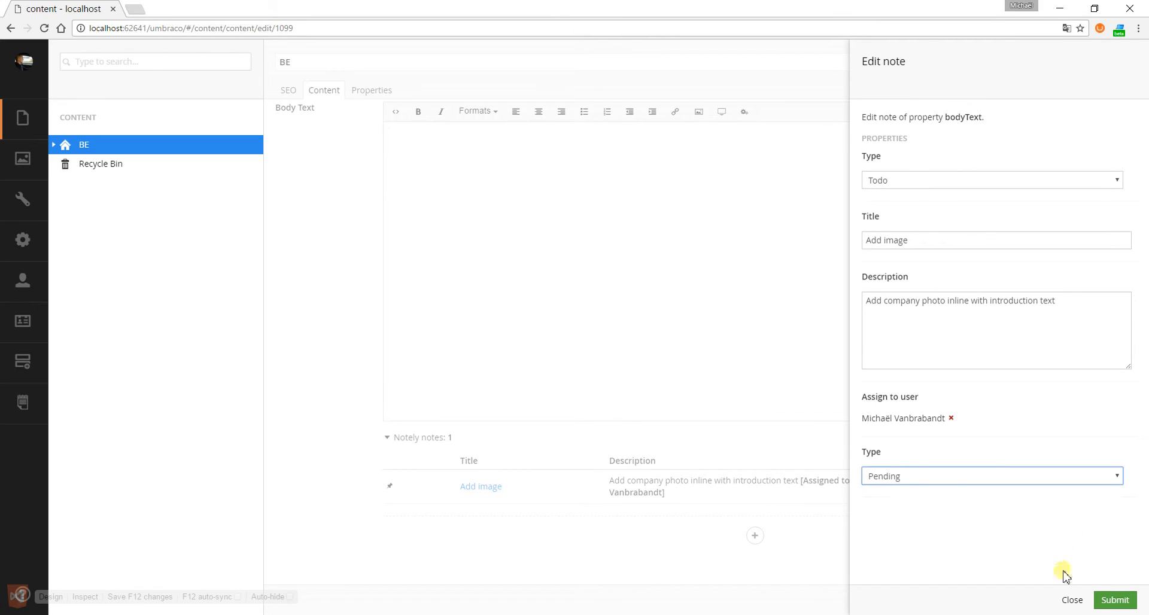
click(1069, 600)
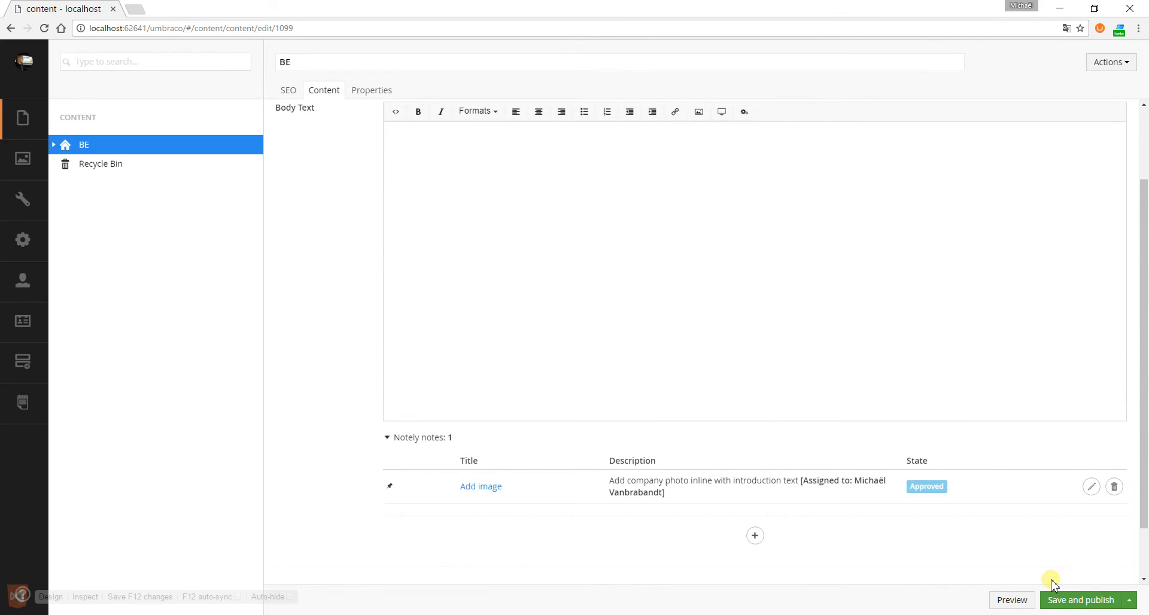
click(1114, 494)
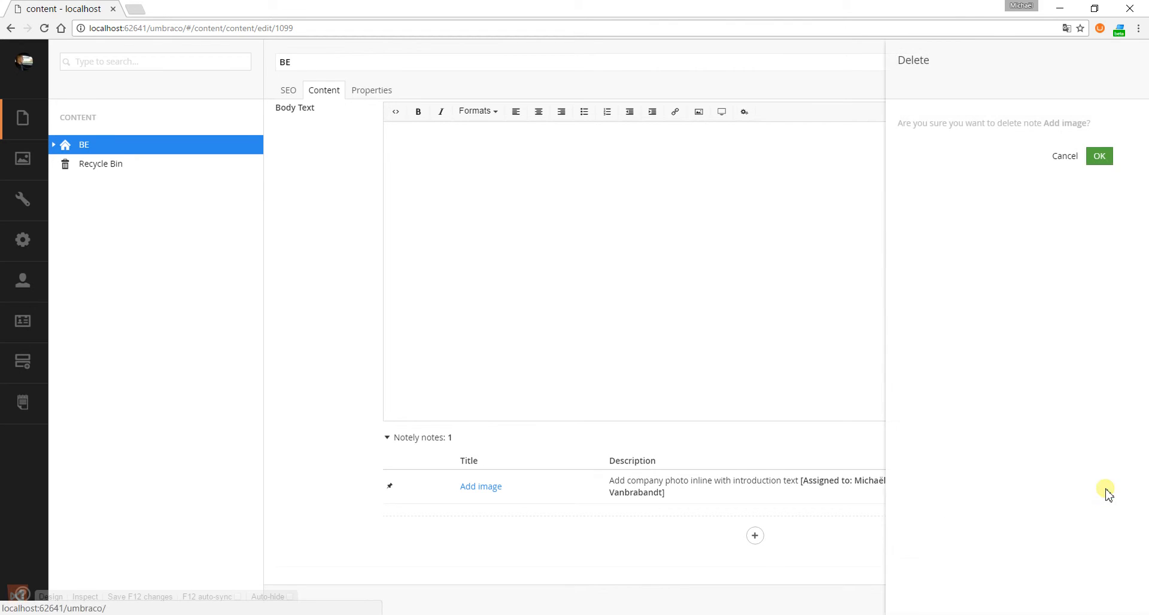
click(1064, 157)
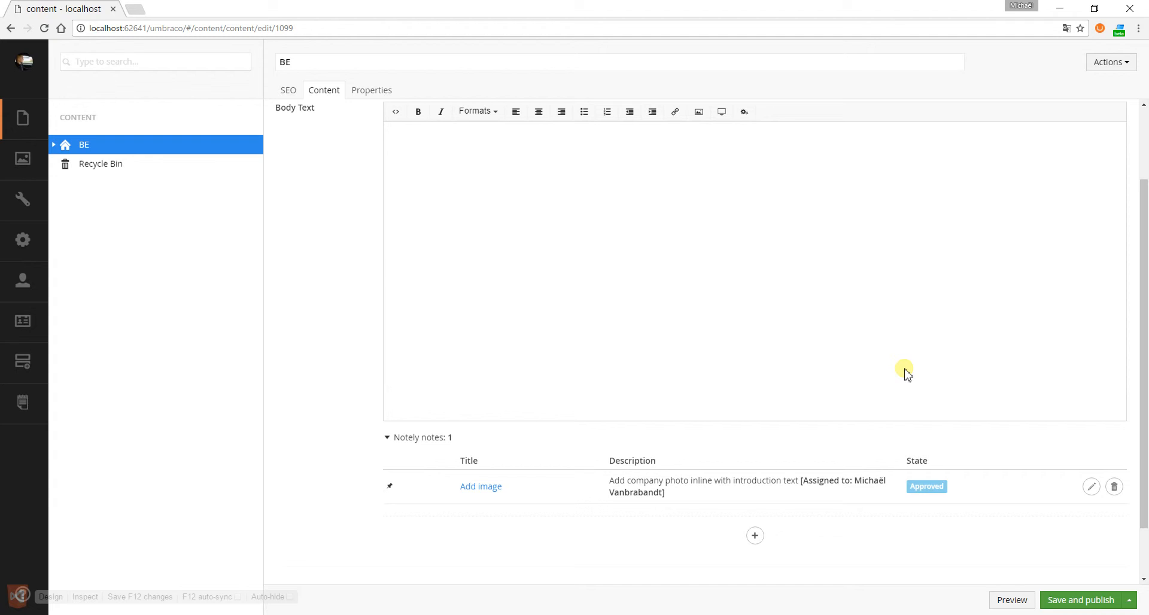
Step: Add an Info note to the Notes property, titled "Some info" with the description "Some more information"
scroll(375, 290, up, 2)
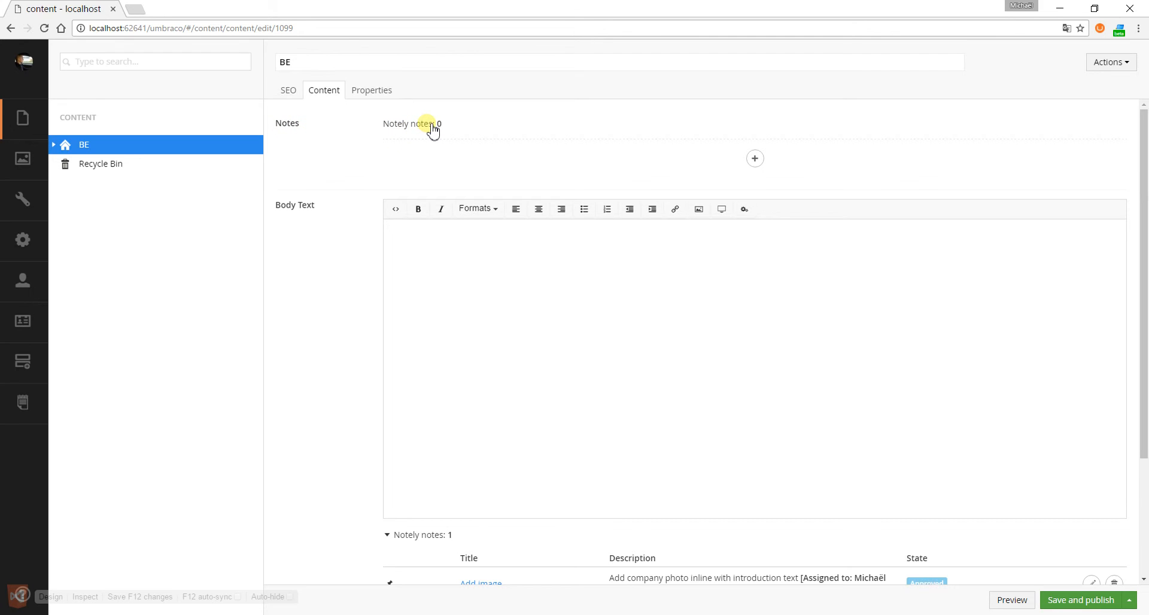
click(755, 159)
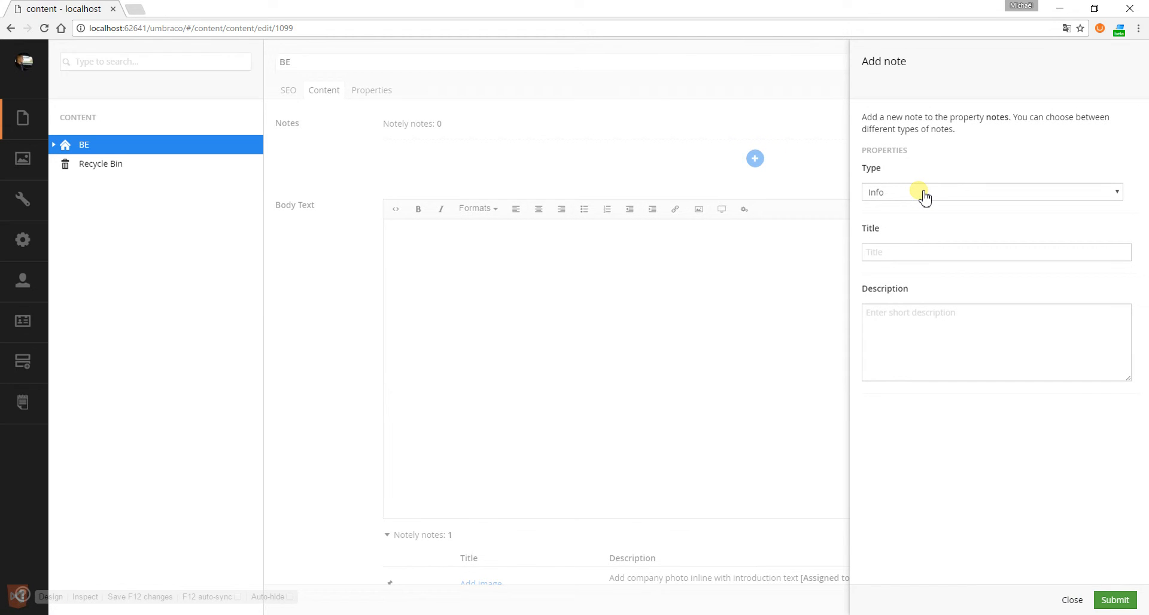
click(906, 252)
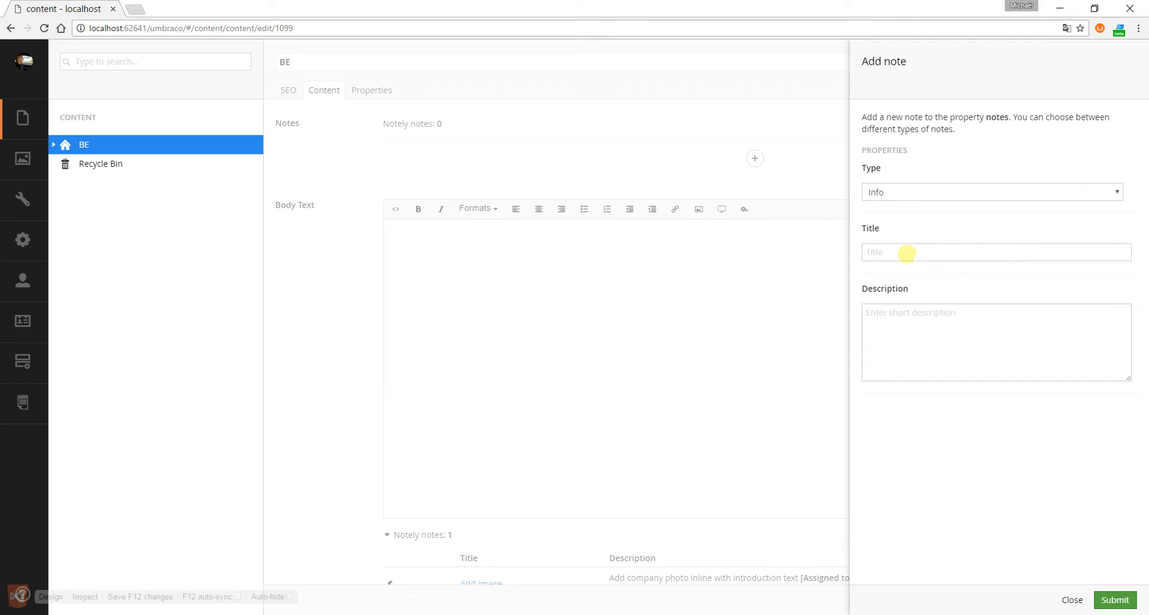
text(Some info)
key(Tab)
text(Some more information)
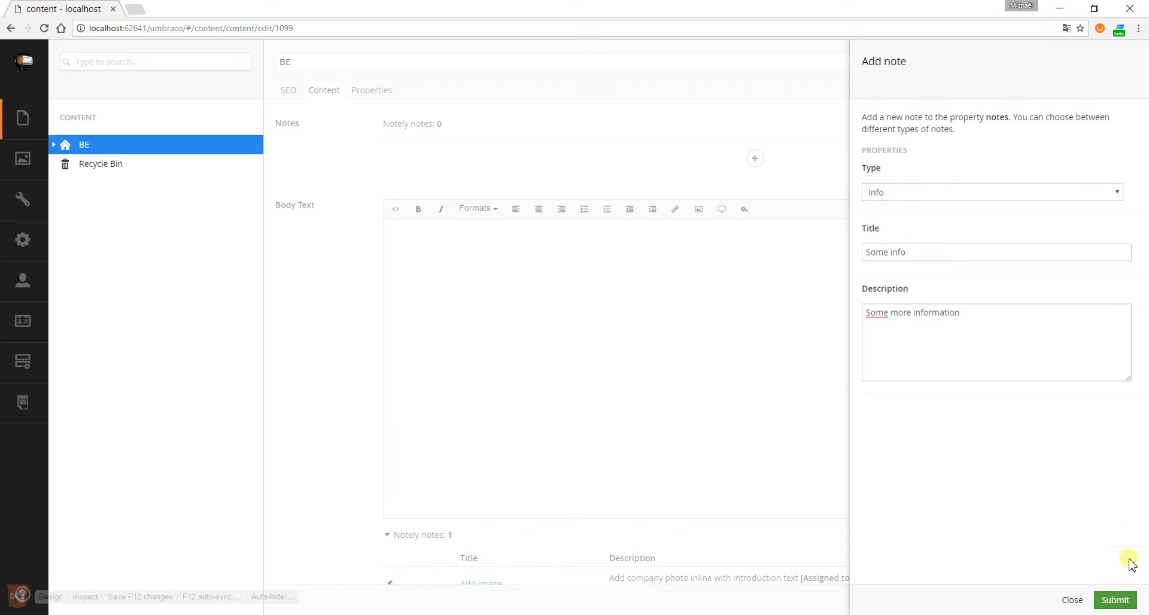
click(1116, 600)
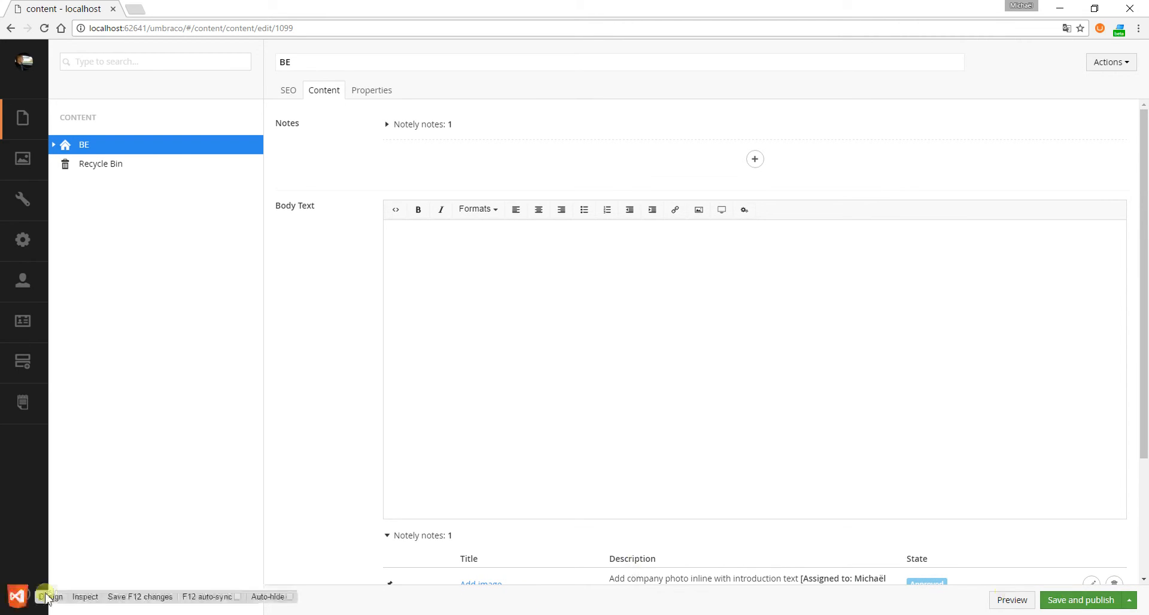
Step: Go to the Notely section, discarding the page's unsaved changes, and examine the BE page's properties and notes in the All notes listing
click(30, 407)
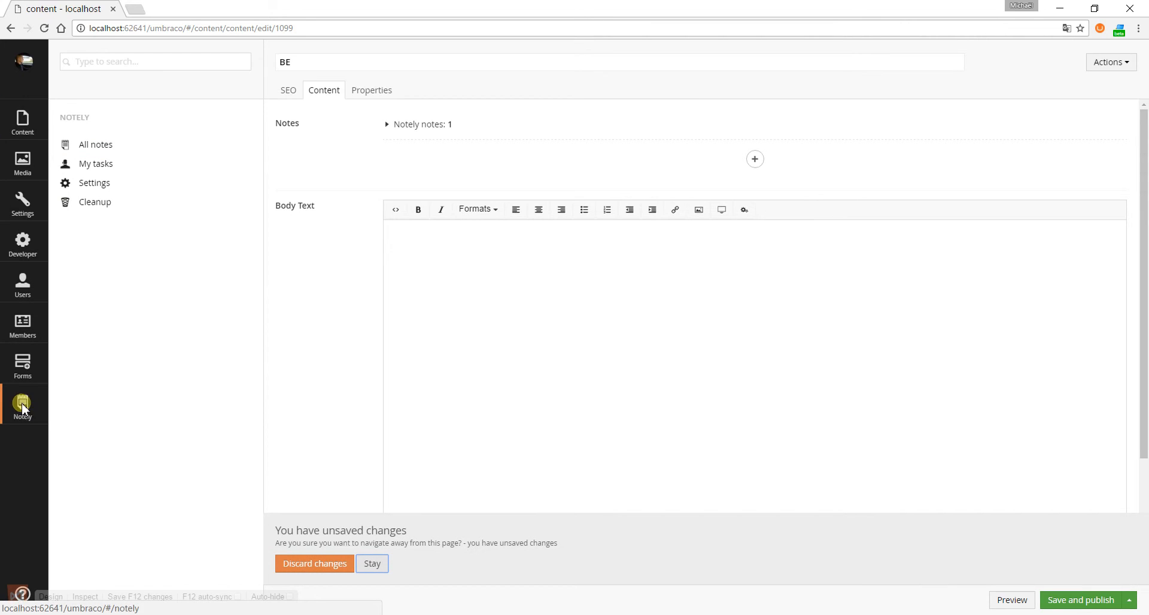
click(333, 562)
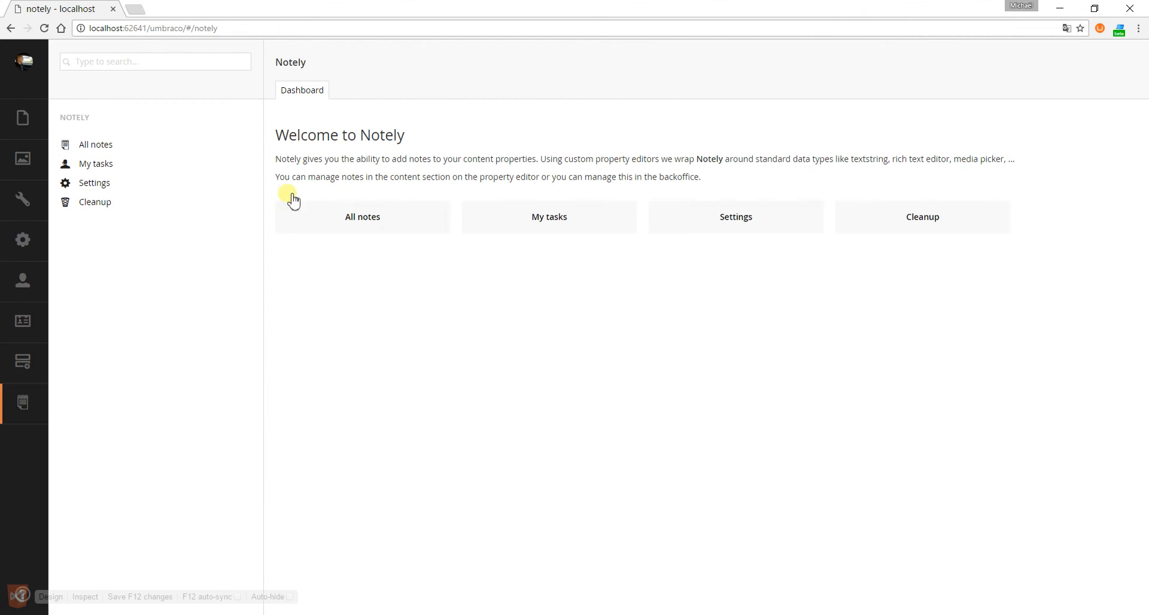
click(354, 236)
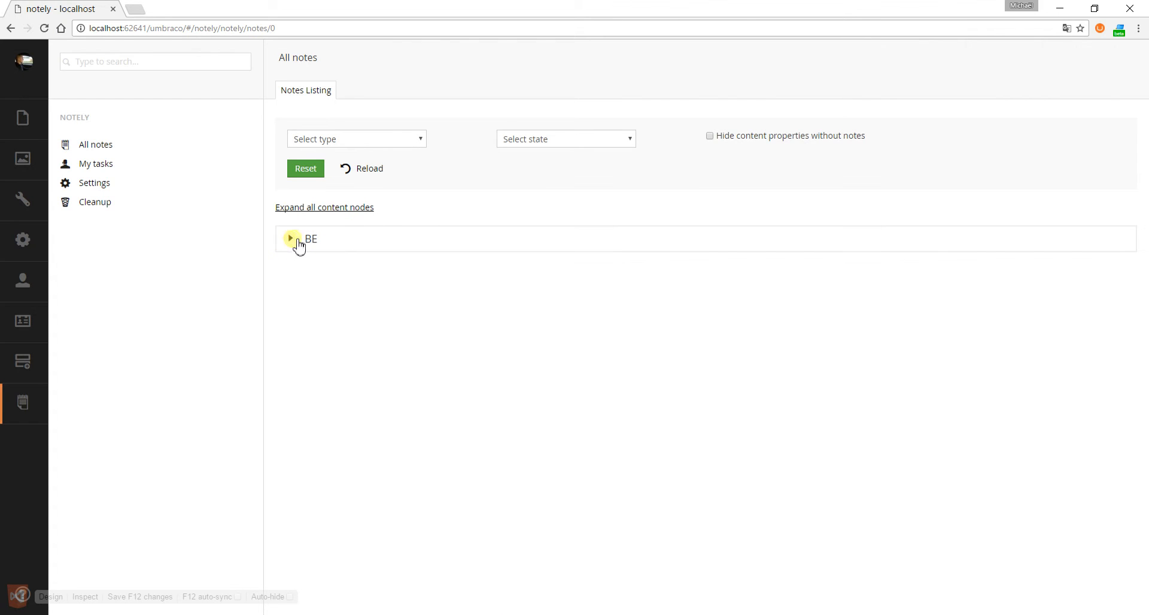
click(297, 240)
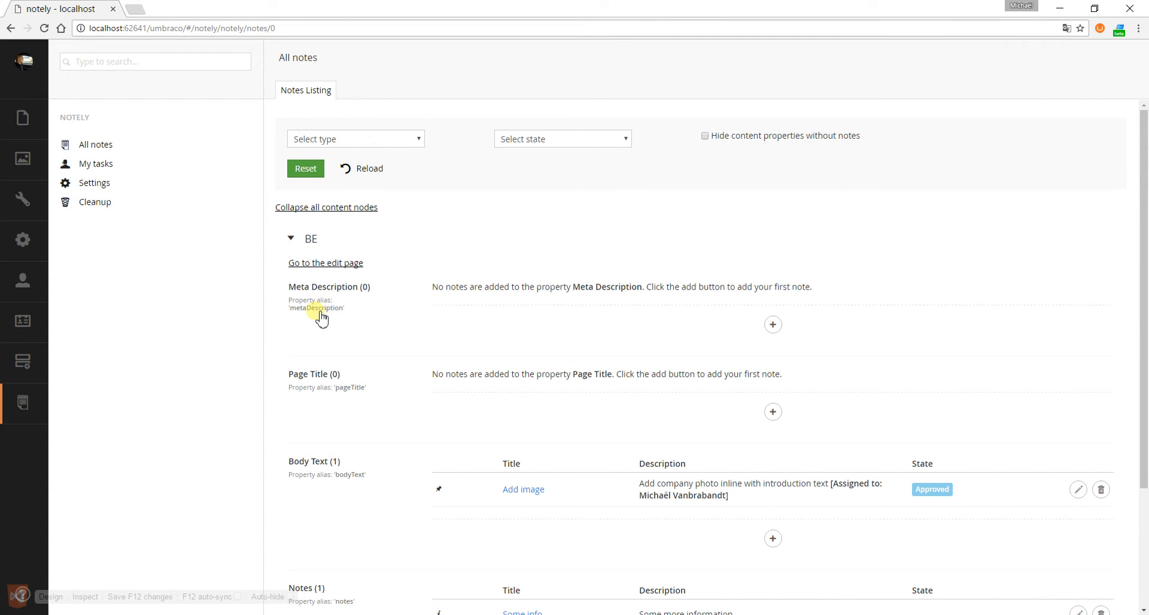
scroll(593, 303, down, 2)
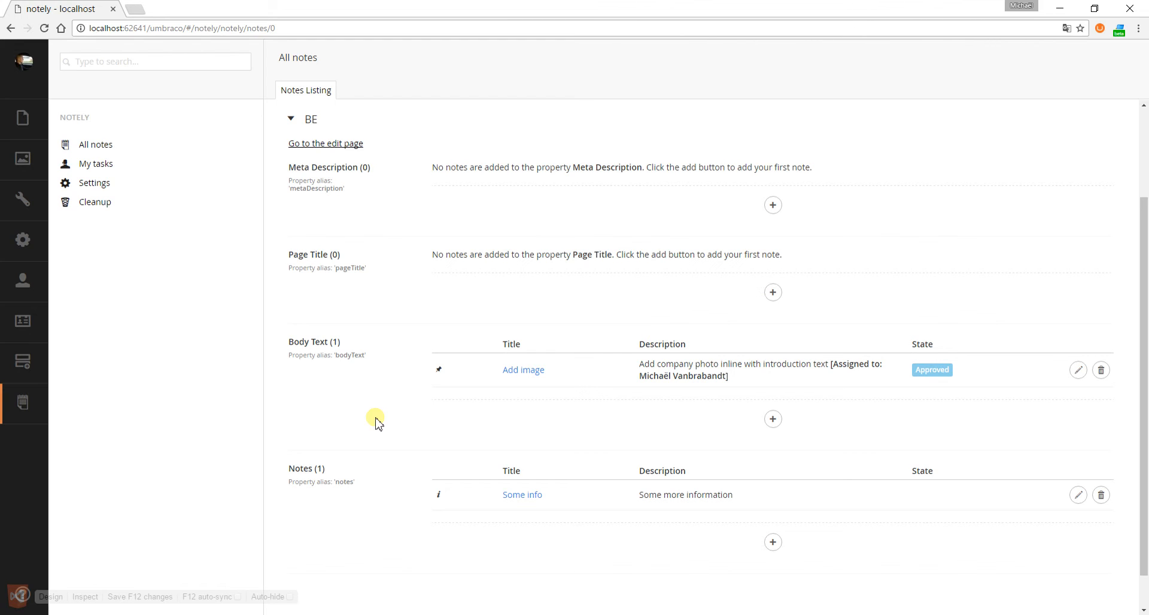
click(773, 419)
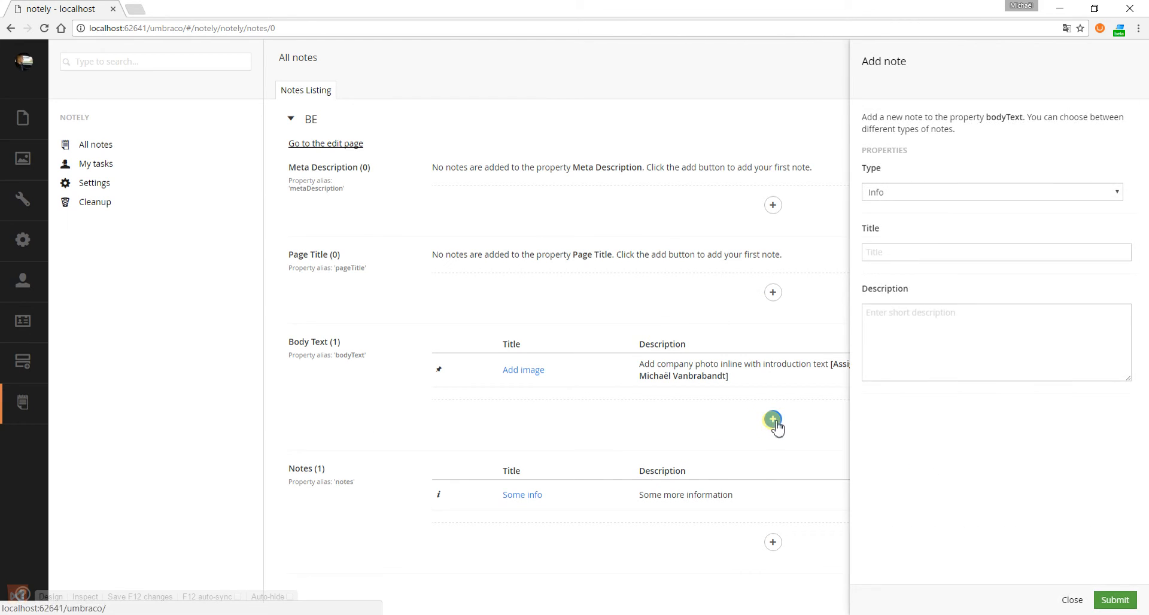
click(814, 464)
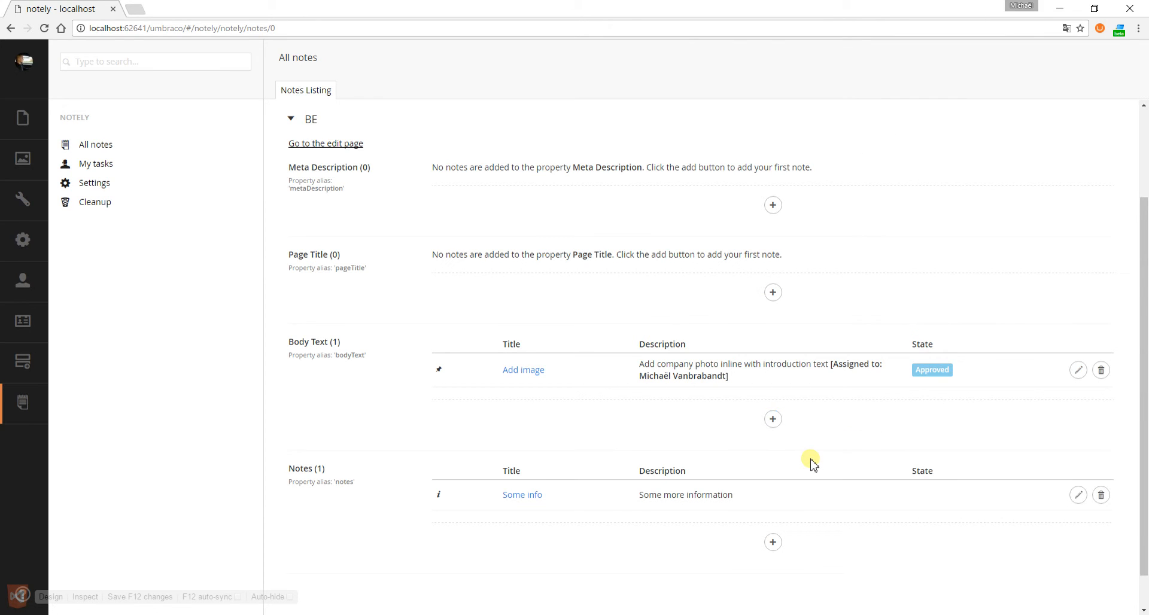
click(1078, 369)
click(800, 441)
click(1100, 371)
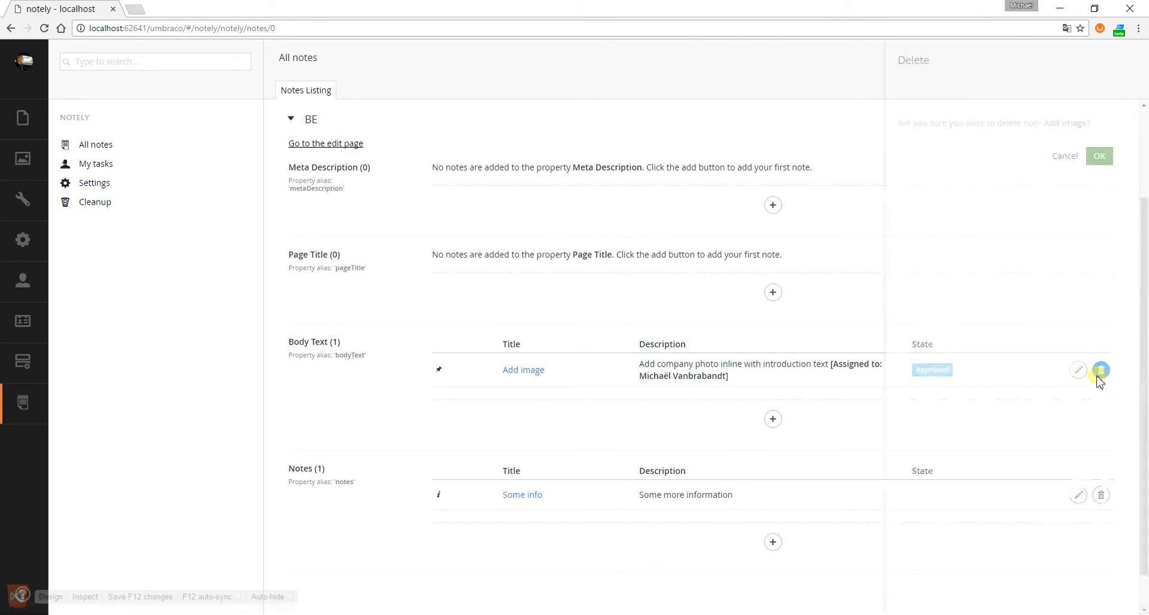
click(834, 301)
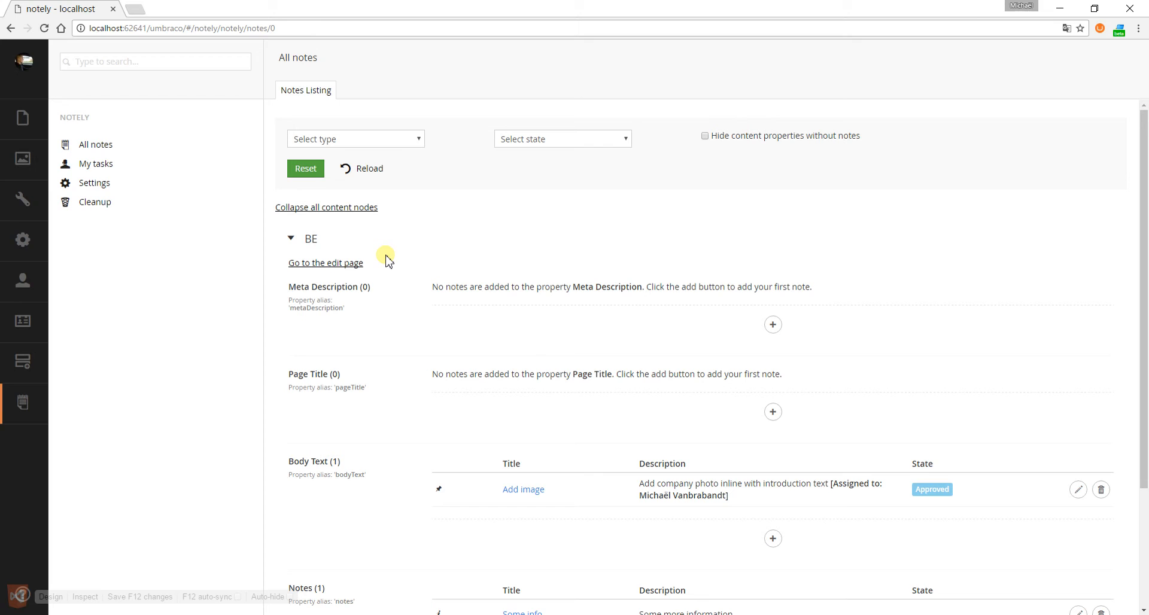
Step: Filter the All notes listing to type Todo and state Approved, hiding content properties without notes
click(357, 142)
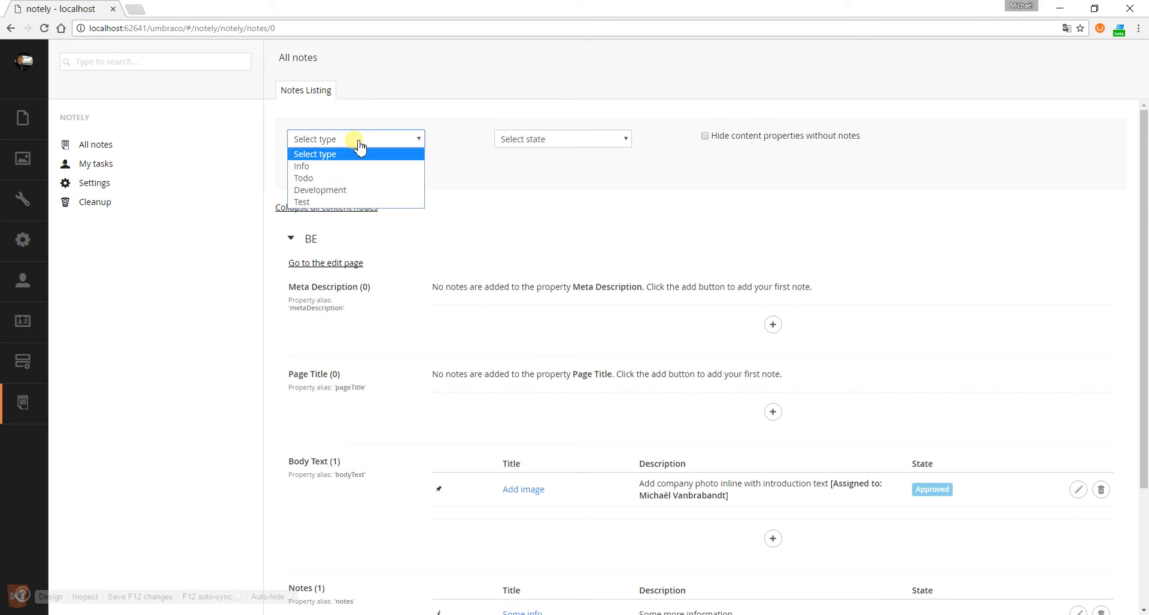
click(325, 178)
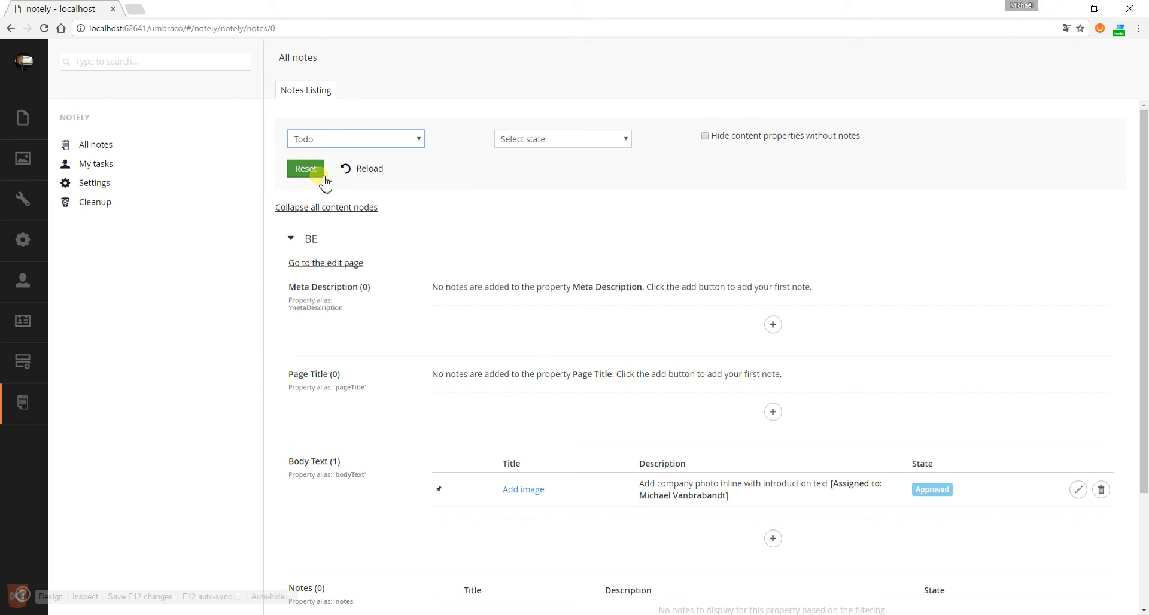
click(549, 143)
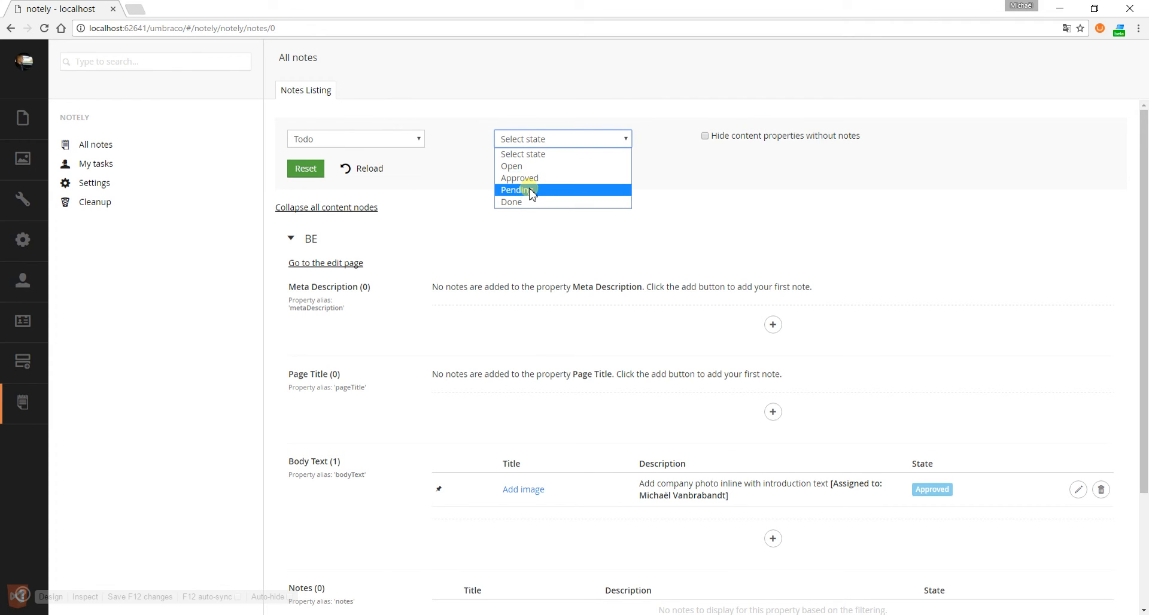
click(531, 188)
click(542, 140)
click(529, 187)
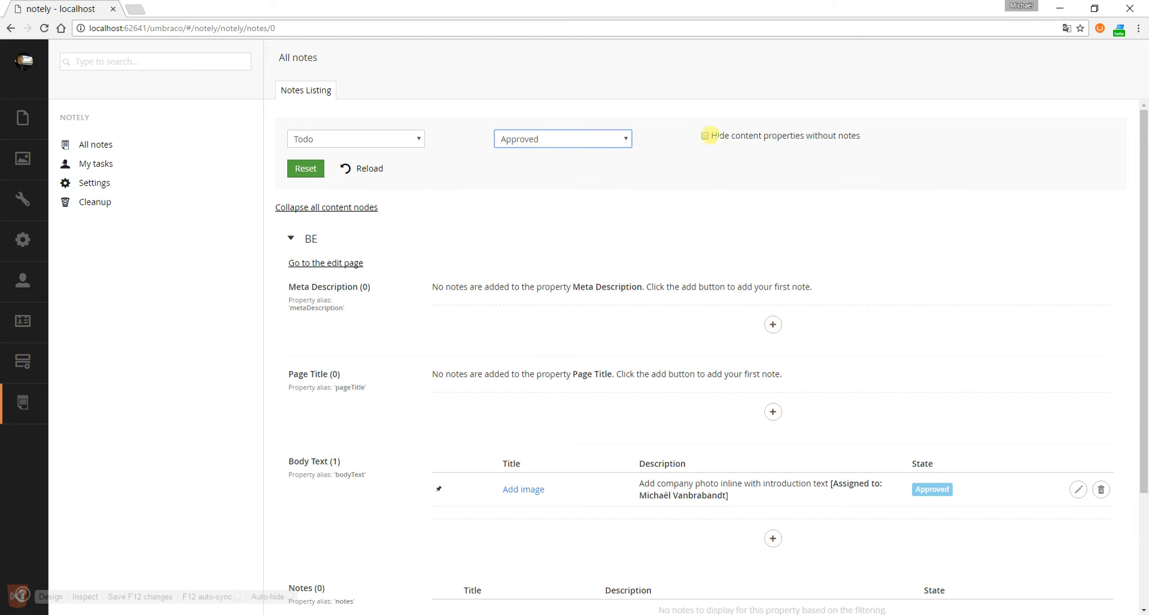
click(705, 137)
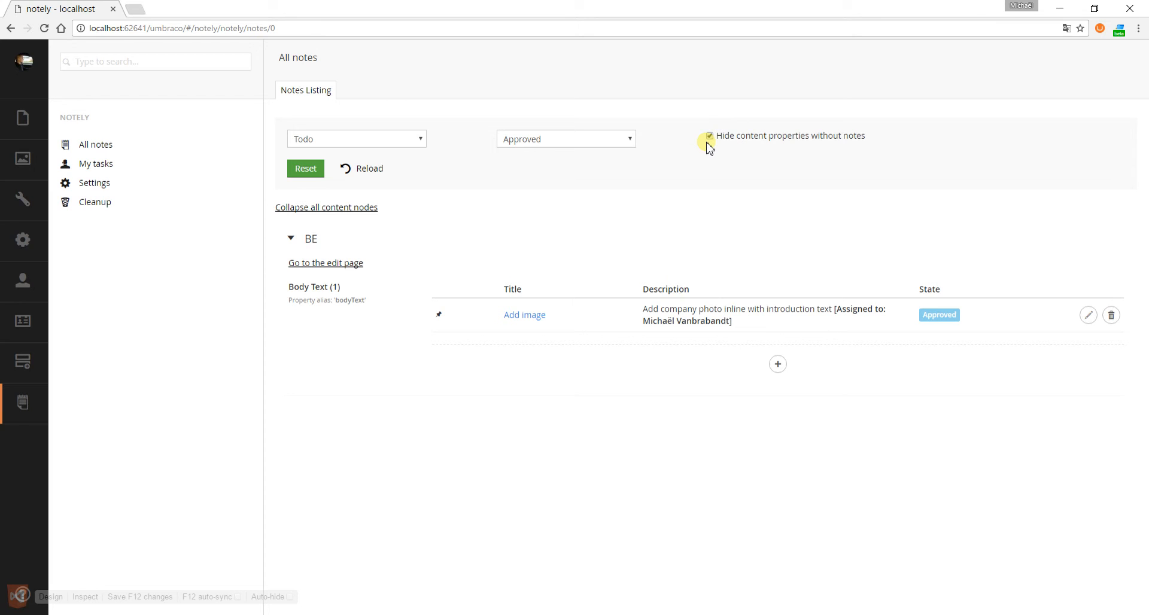
Step: View the BE node's edit page in its own browser tab from the notes listing, and close that tab
click(336, 214)
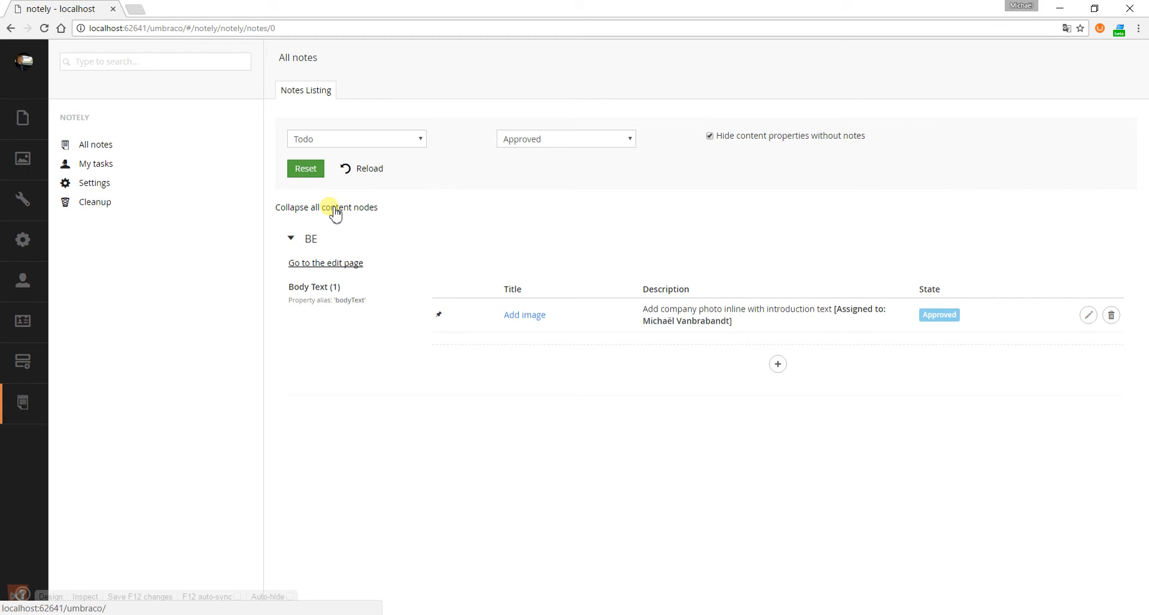
click(318, 269)
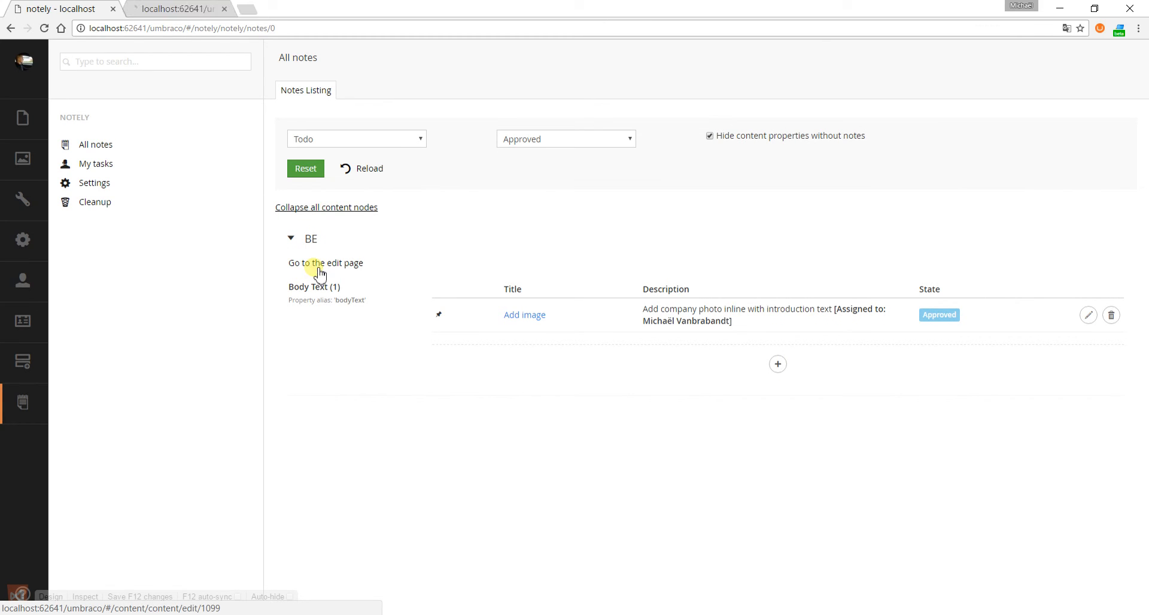
click(179, 11)
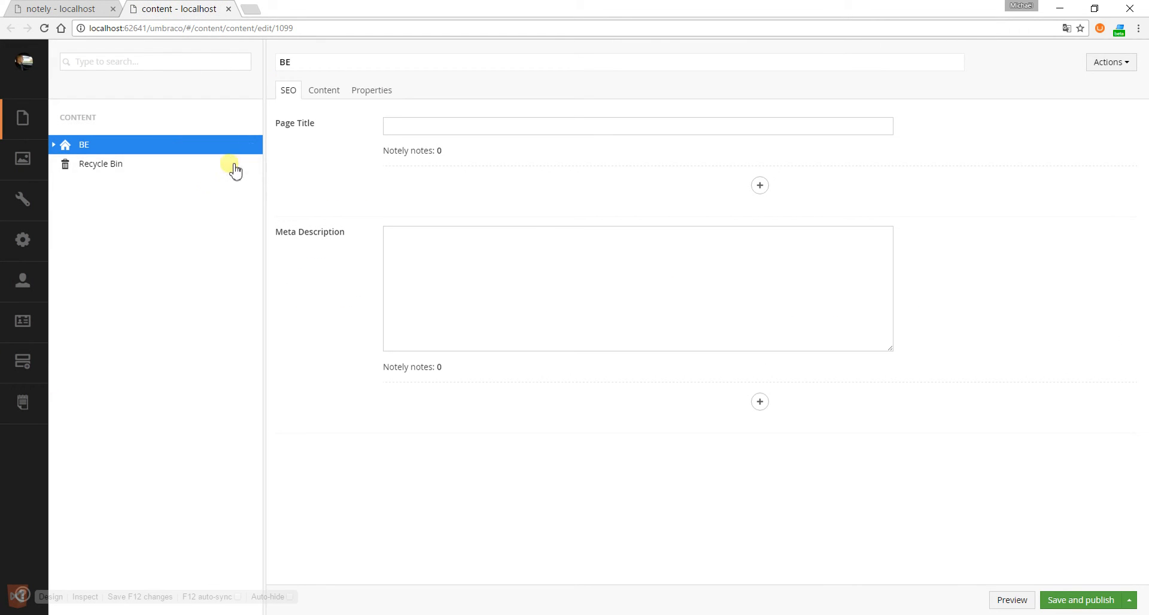
click(229, 9)
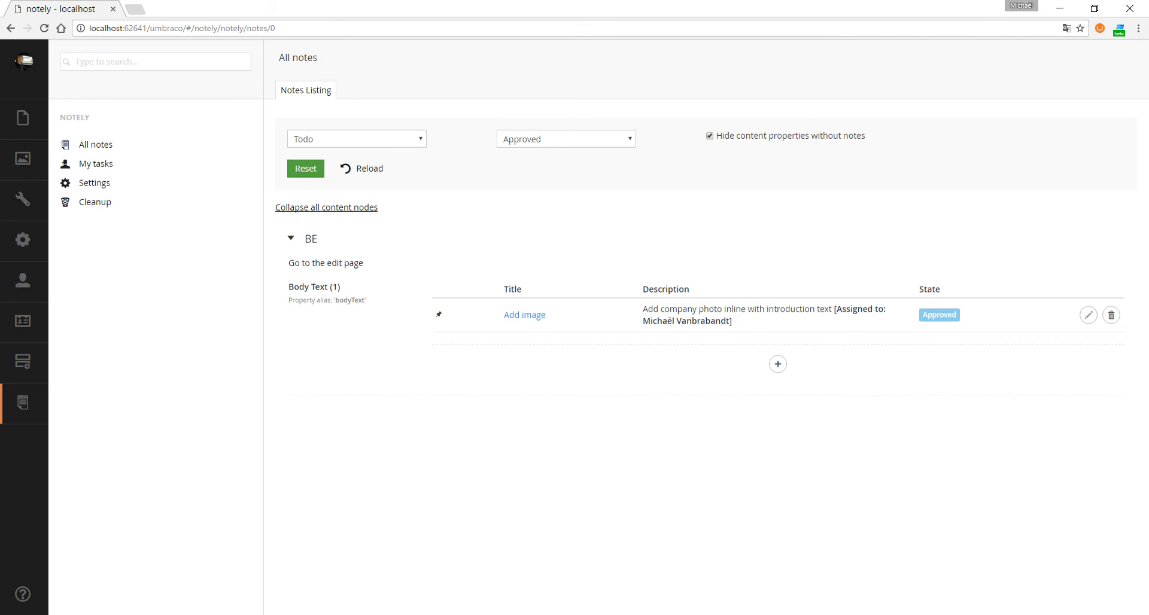
Step: Go to My tasks, discarding the unsaved changes, and expand the BE node to examine its assigned notes
click(105, 168)
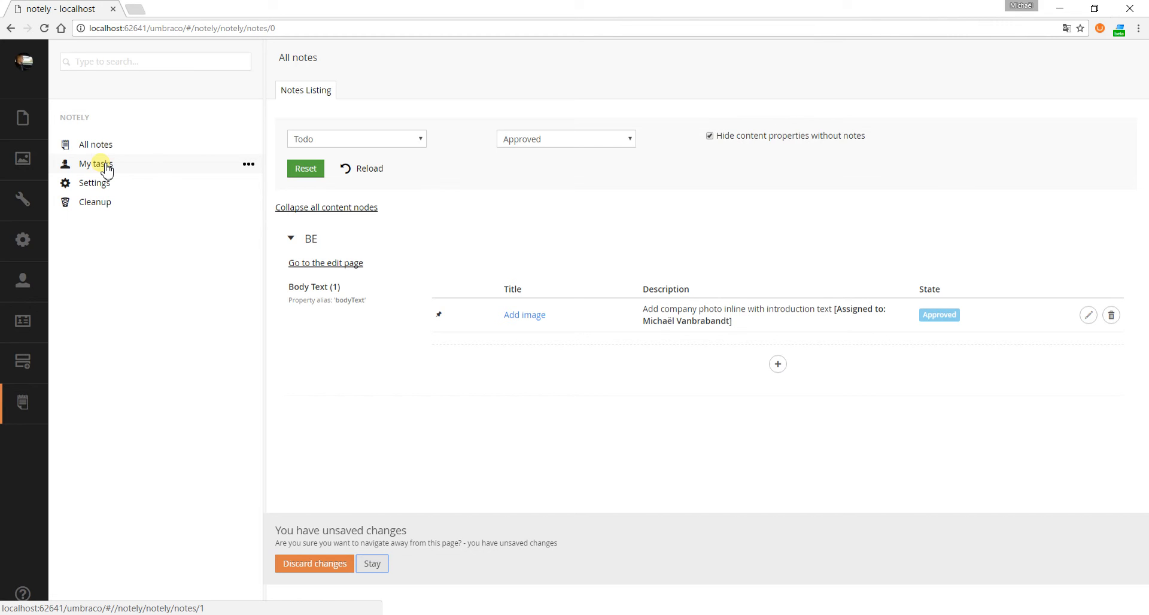
click(303, 565)
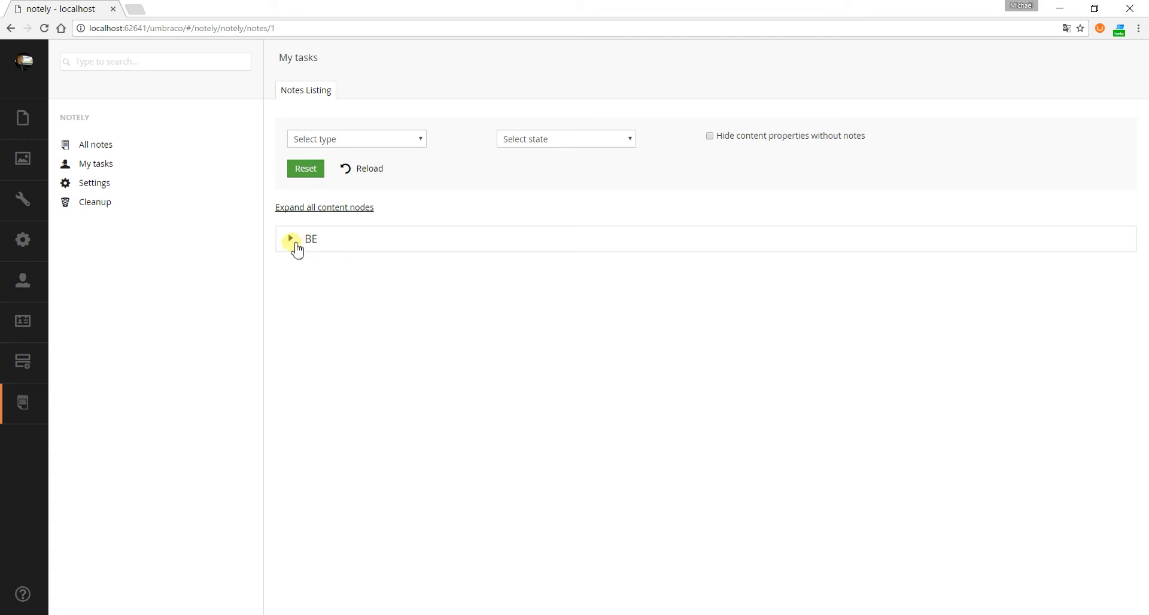
click(291, 239)
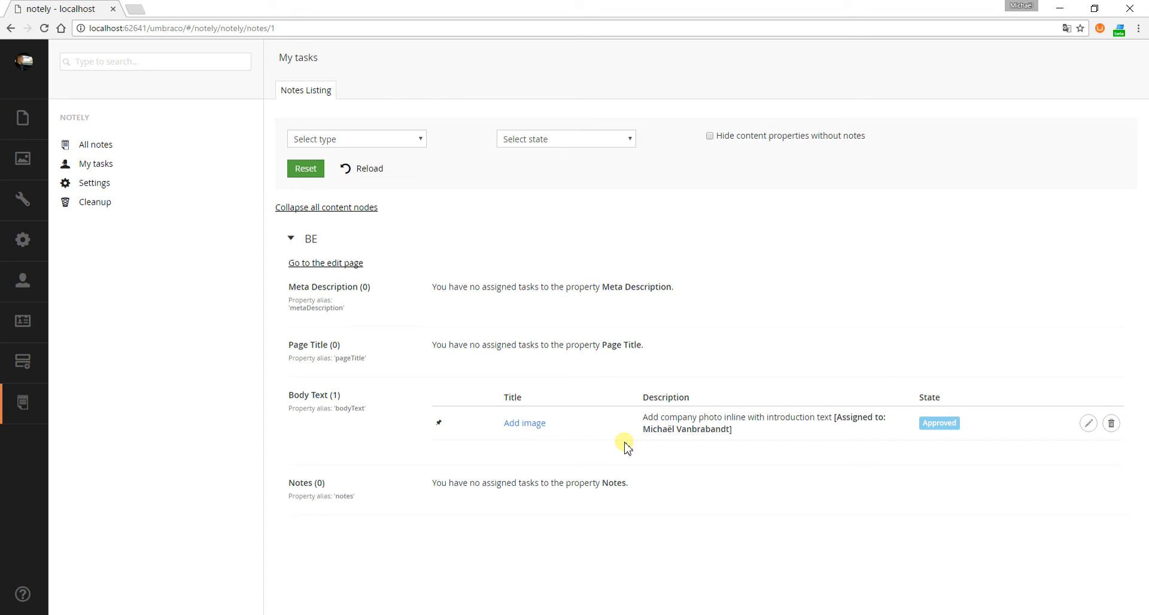
Step: From All notes, start a Todo note on BE's Page Title property titled "SEO" with the description "Add some seo magic keywords here"
click(95, 144)
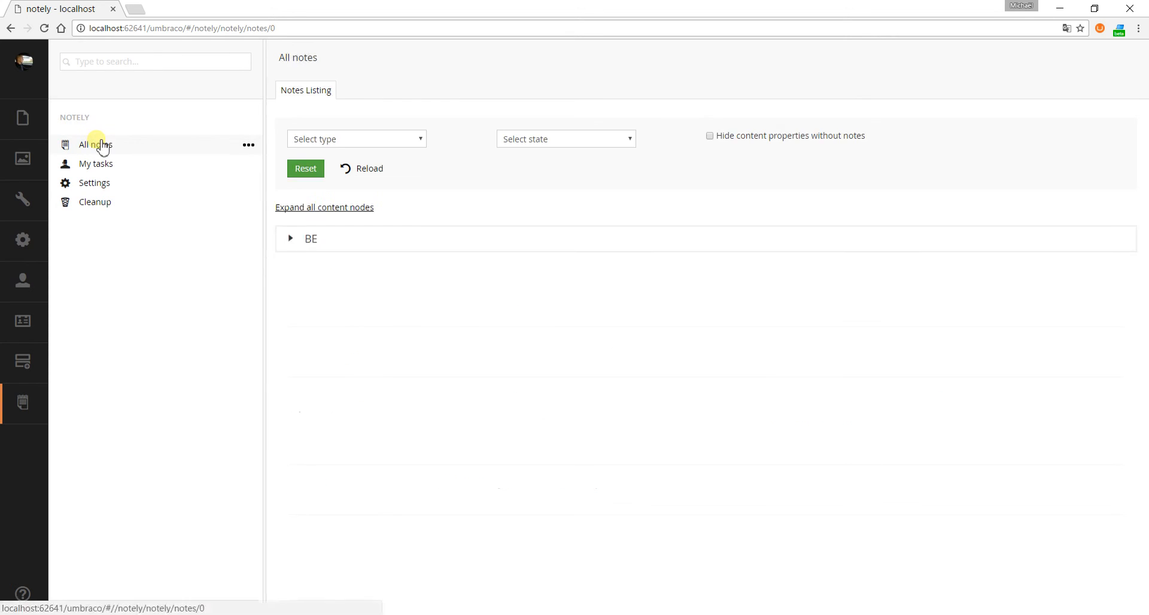
click(291, 239)
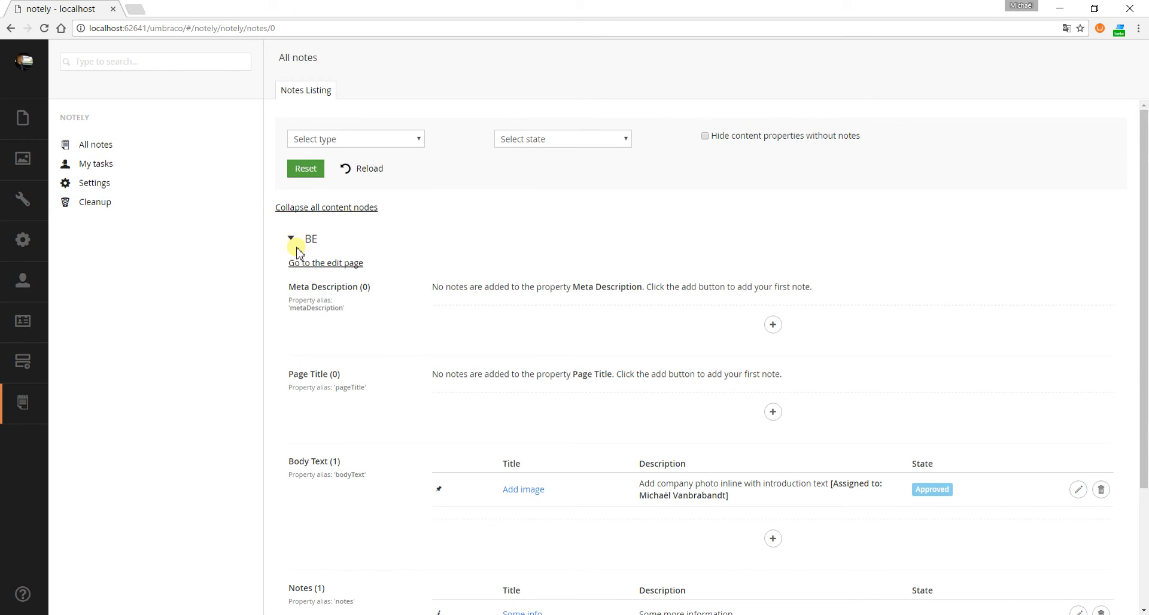
click(773, 411)
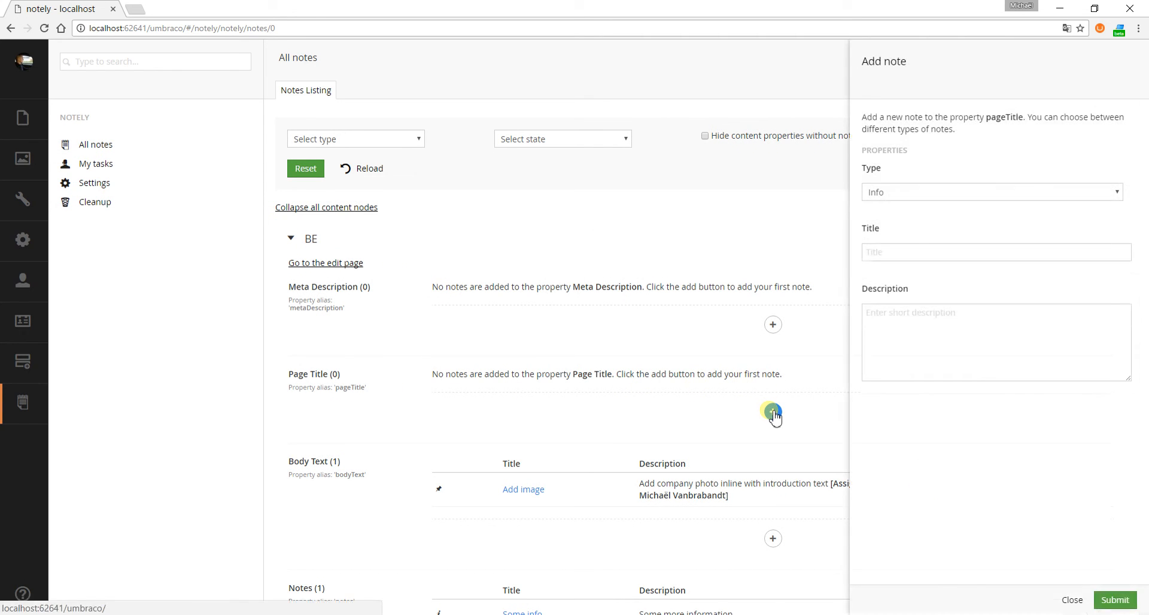
click(949, 191)
click(912, 224)
click(925, 254)
text(SEO)
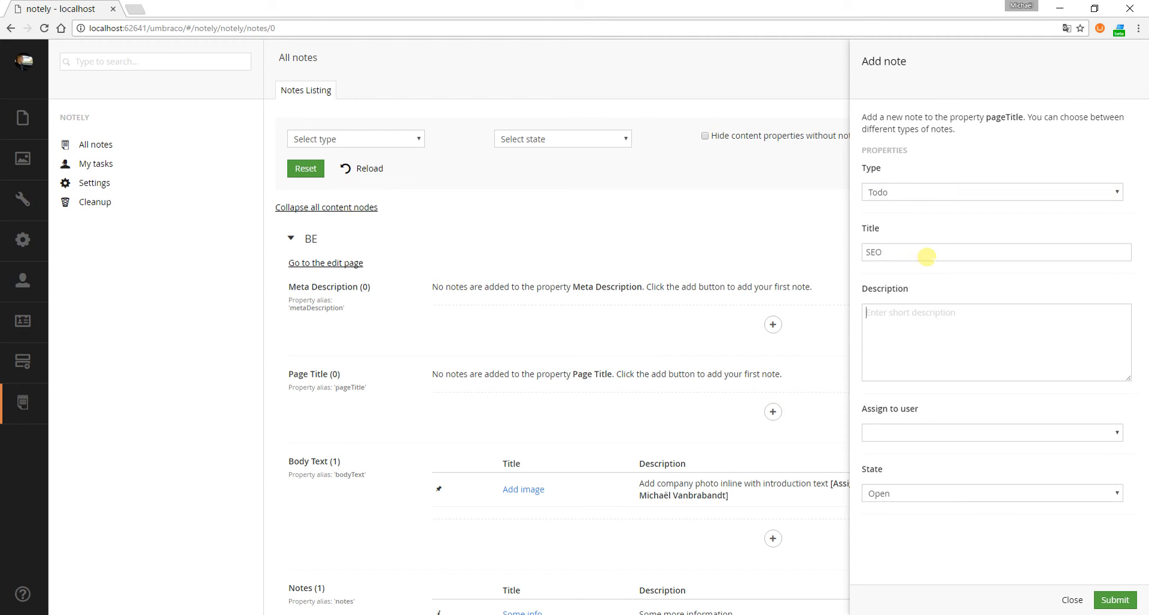
text(Add some seo magic keywords here)
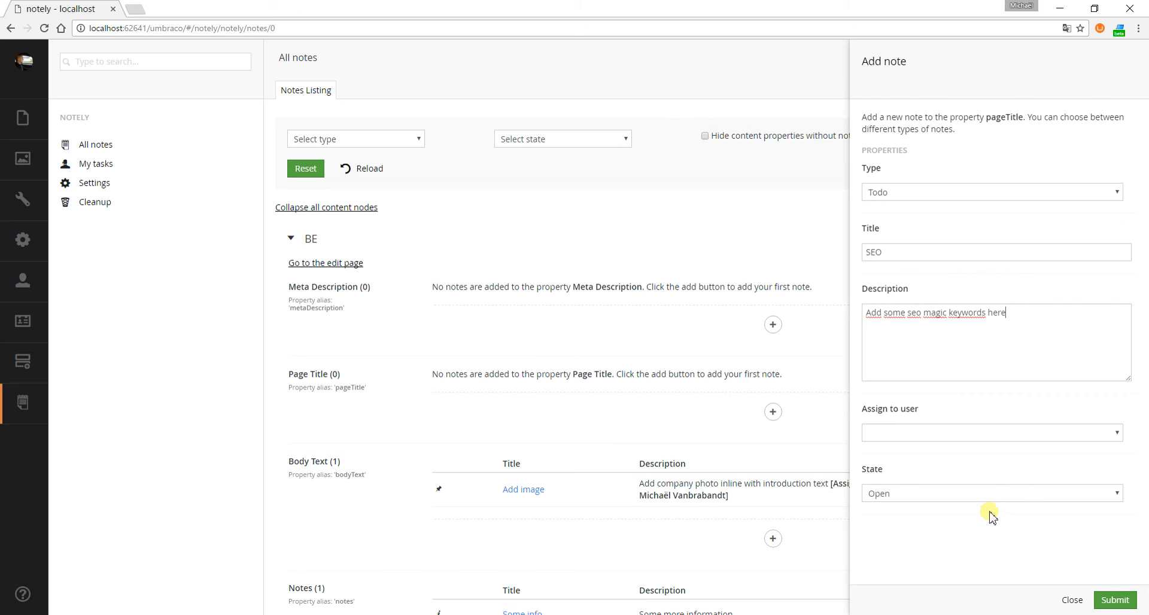
Step: Assign the new Page Title note to Someone Else and submit it
click(950, 432)
click(909, 482)
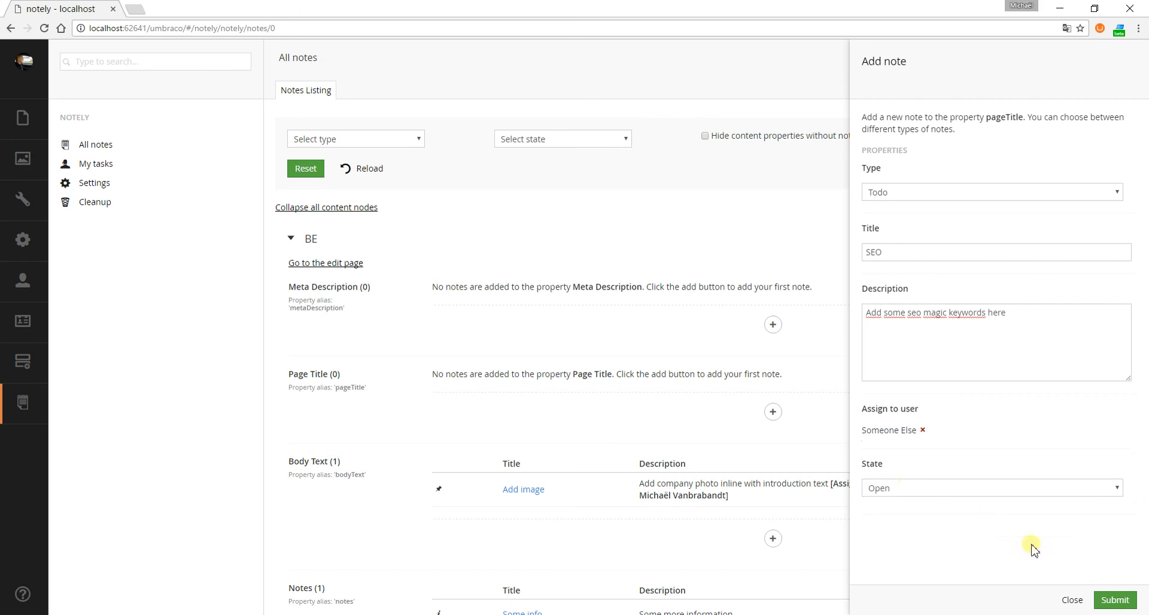
click(1115, 600)
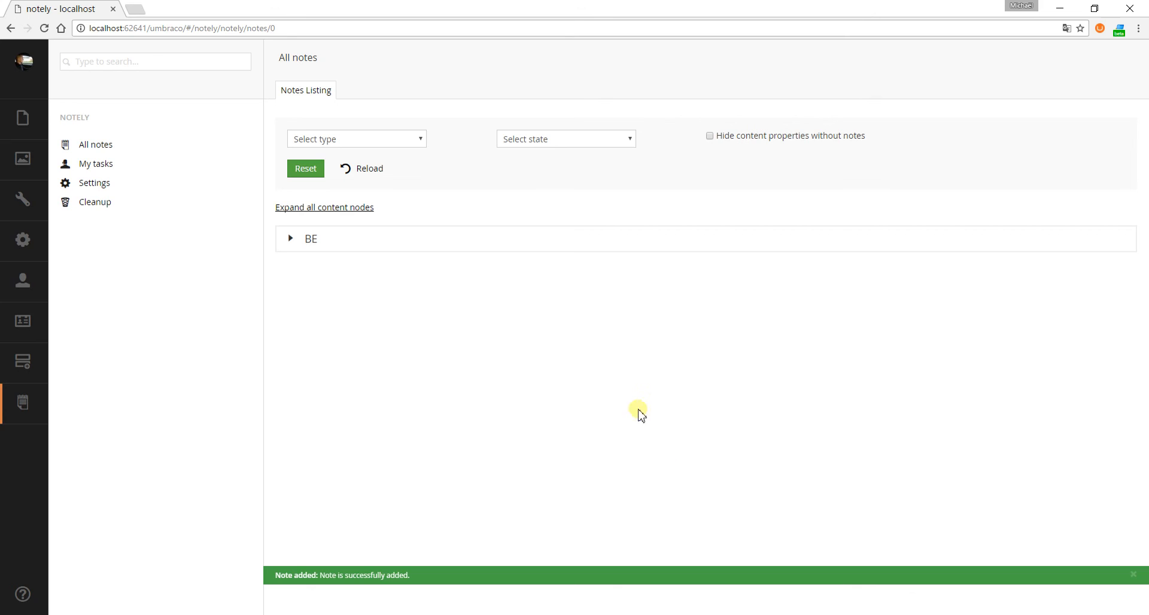
Step: Return to My tasks, discarding the unsaved changes, and check whether BE's Page Title note is listed there
click(102, 165)
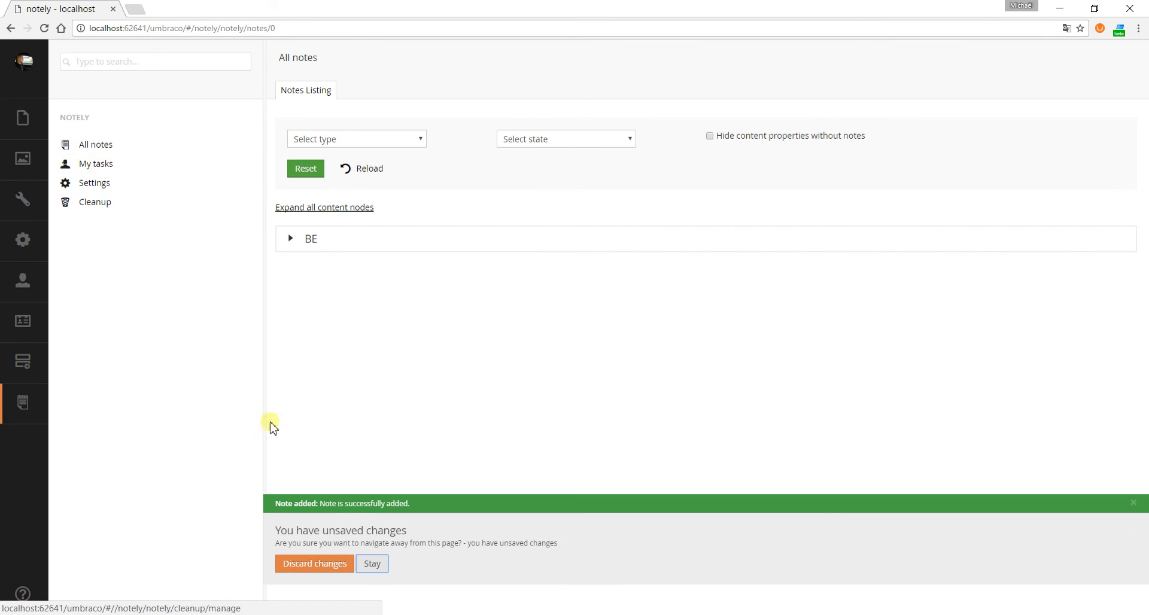
click(318, 564)
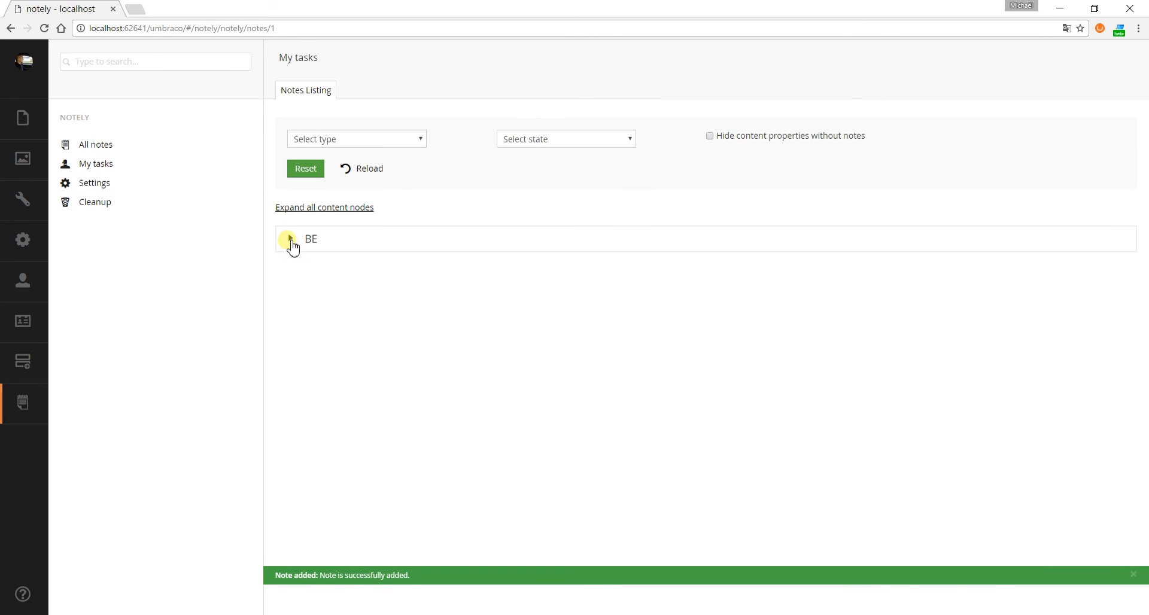
click(291, 238)
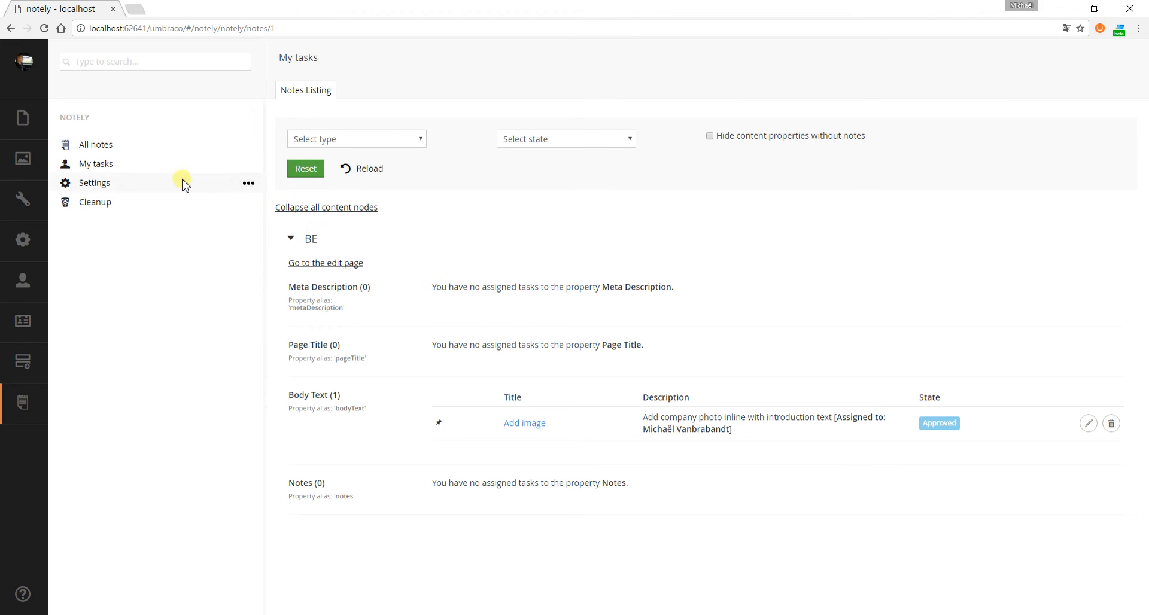
Step: Start a new note type titled "SEO" in the Notely settings
click(97, 187)
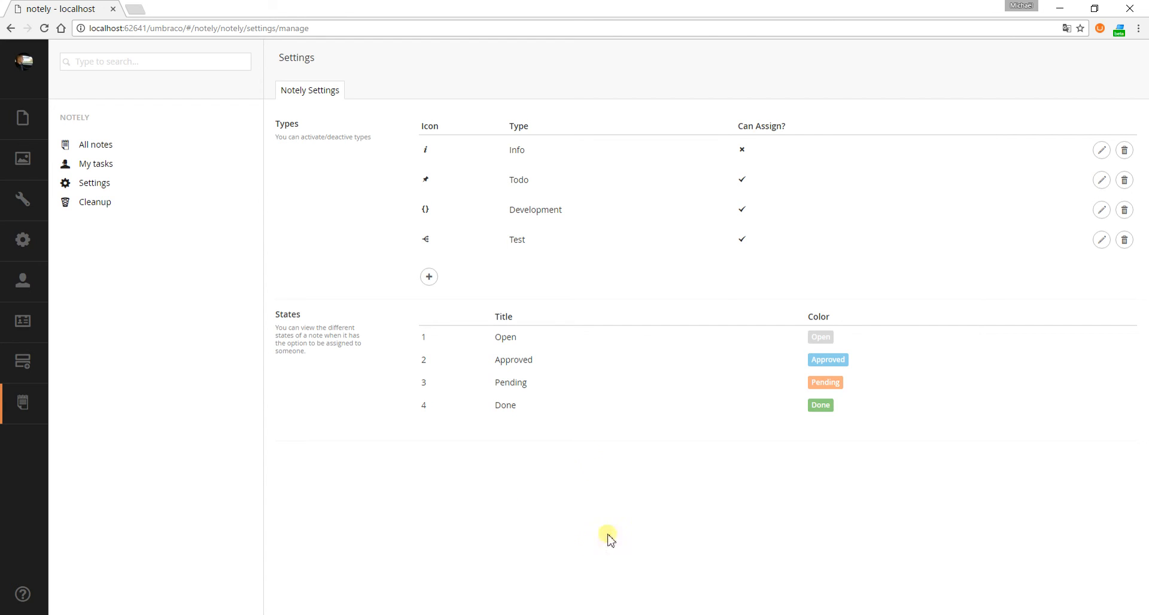
click(429, 276)
click(875, 180)
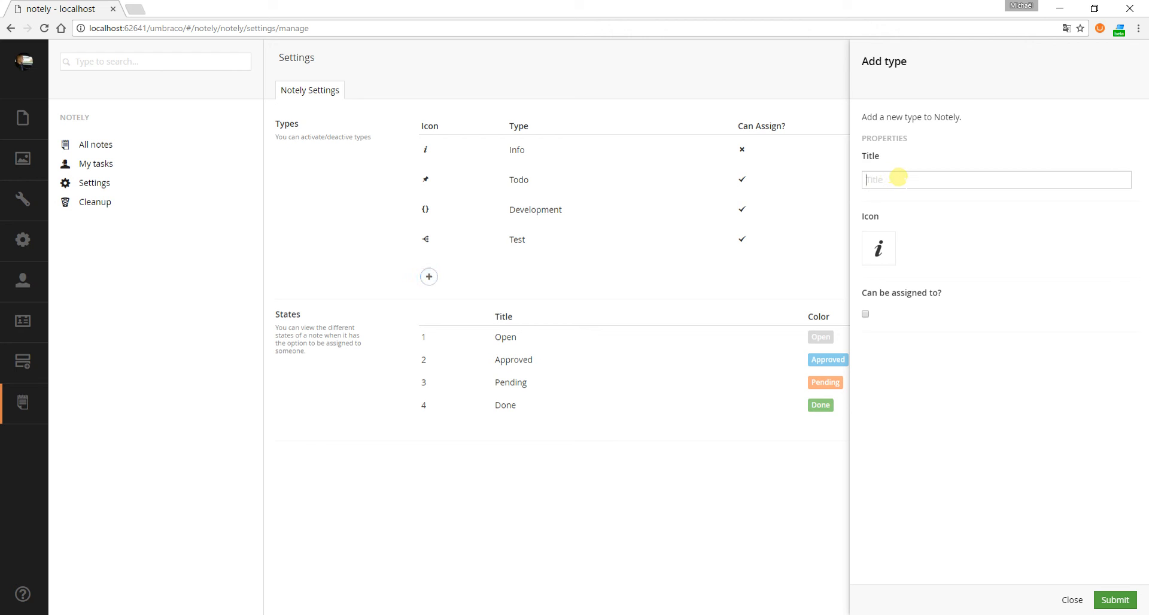
text(SEO)
Step: Give the new type the red target icon, allow it to be assigned, and submit it
click(878, 249)
click(936, 110)
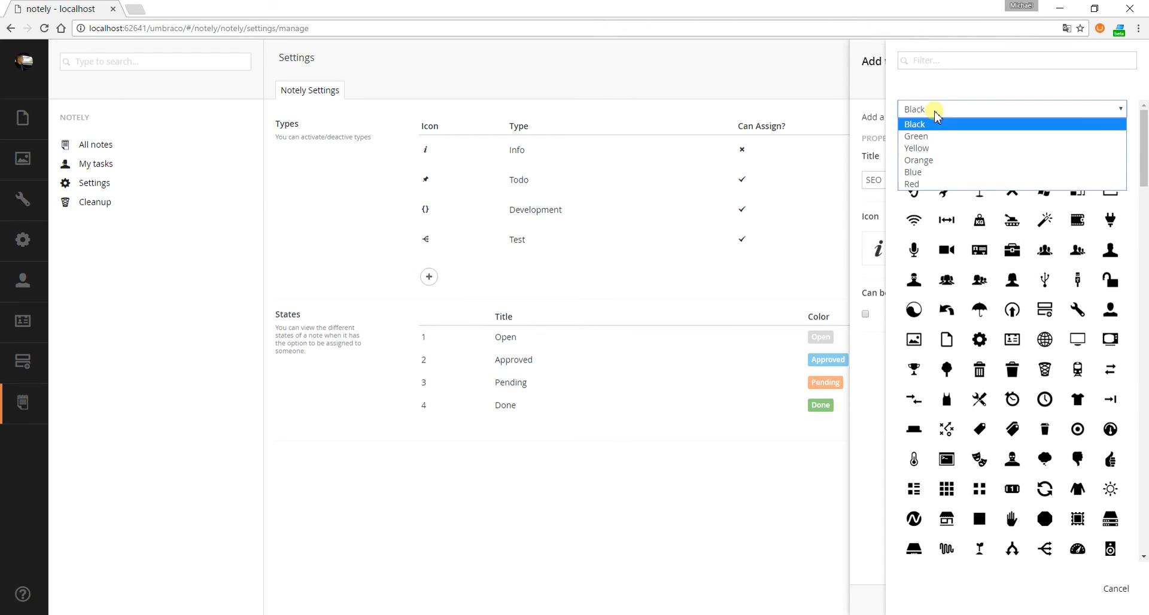
click(942, 184)
click(951, 59)
text(target)
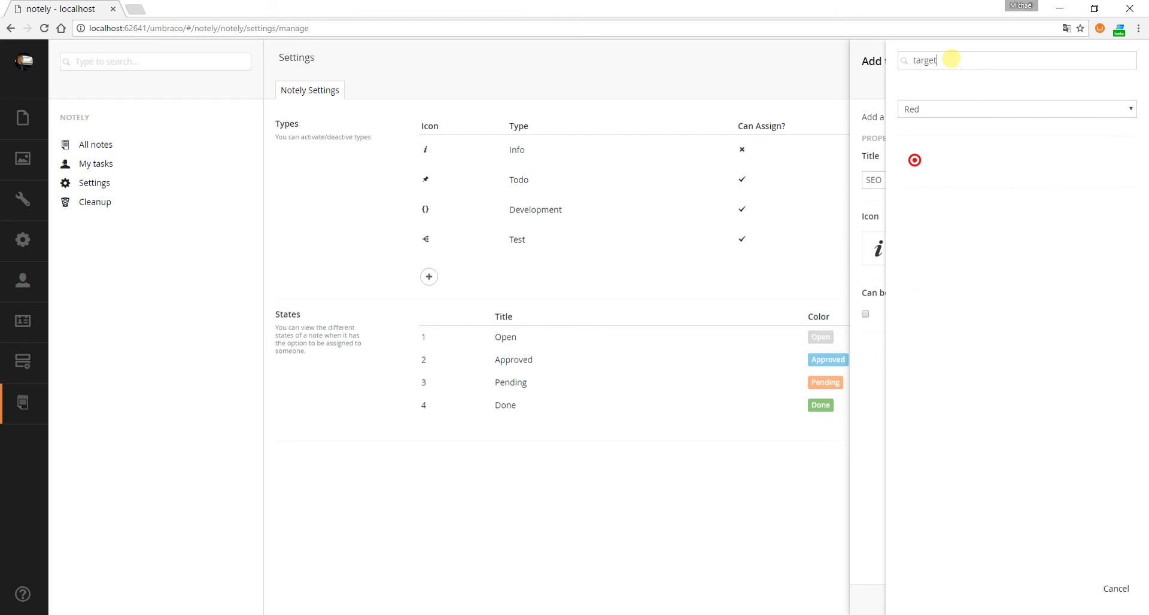
click(914, 160)
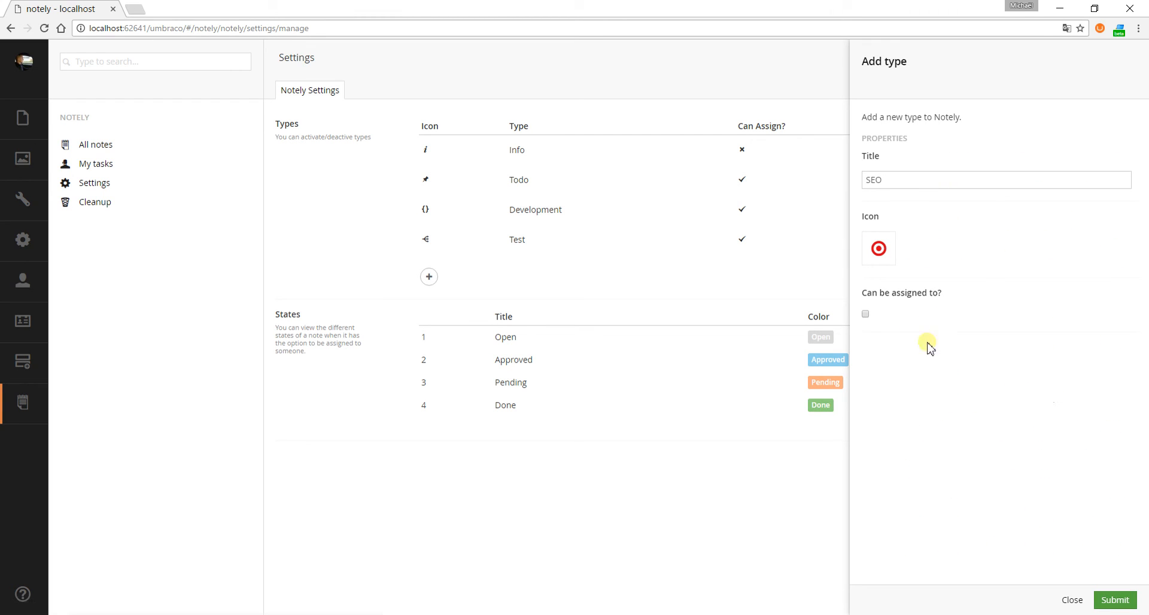
click(867, 315)
click(1118, 602)
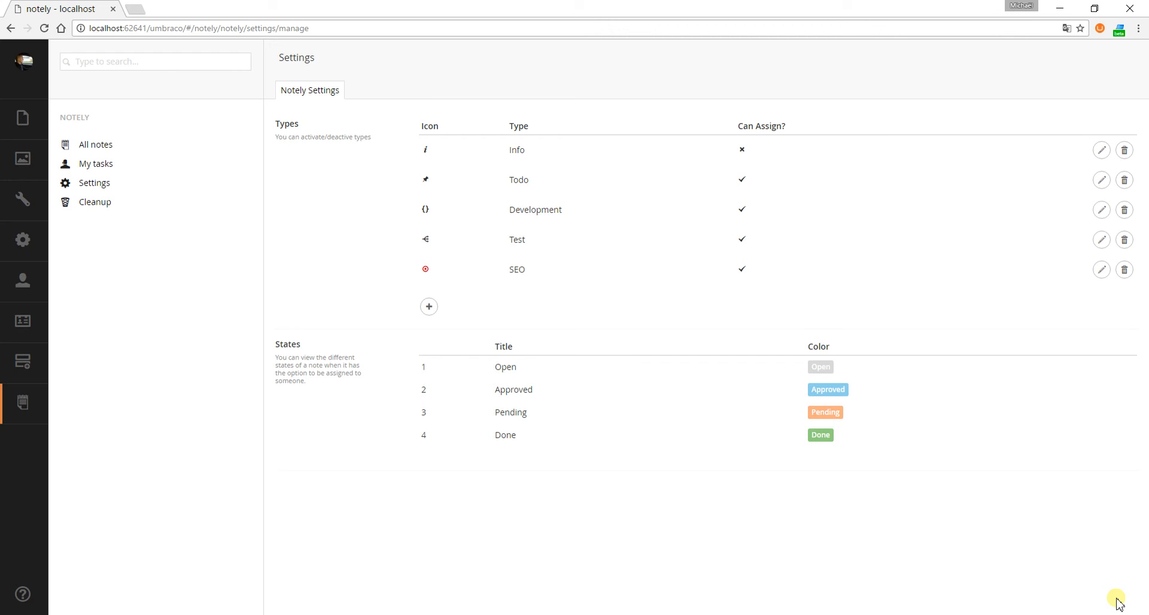
Step: Change the type of BE's Page Title note to SEO from All notes, submit it, and expand the BE node again
click(97, 144)
click(320, 566)
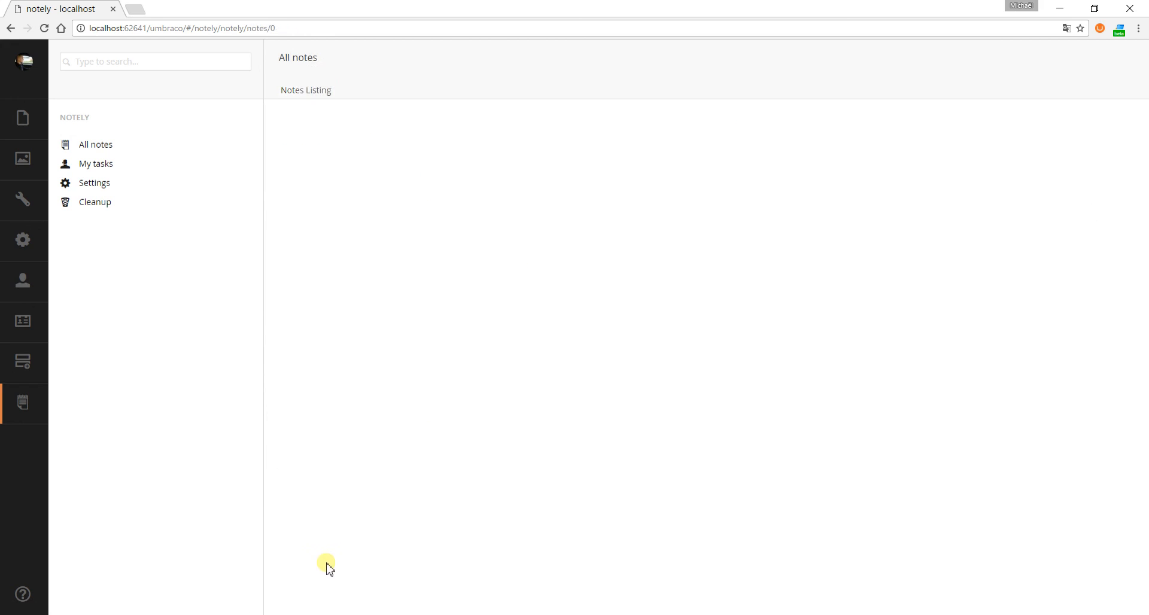
click(287, 240)
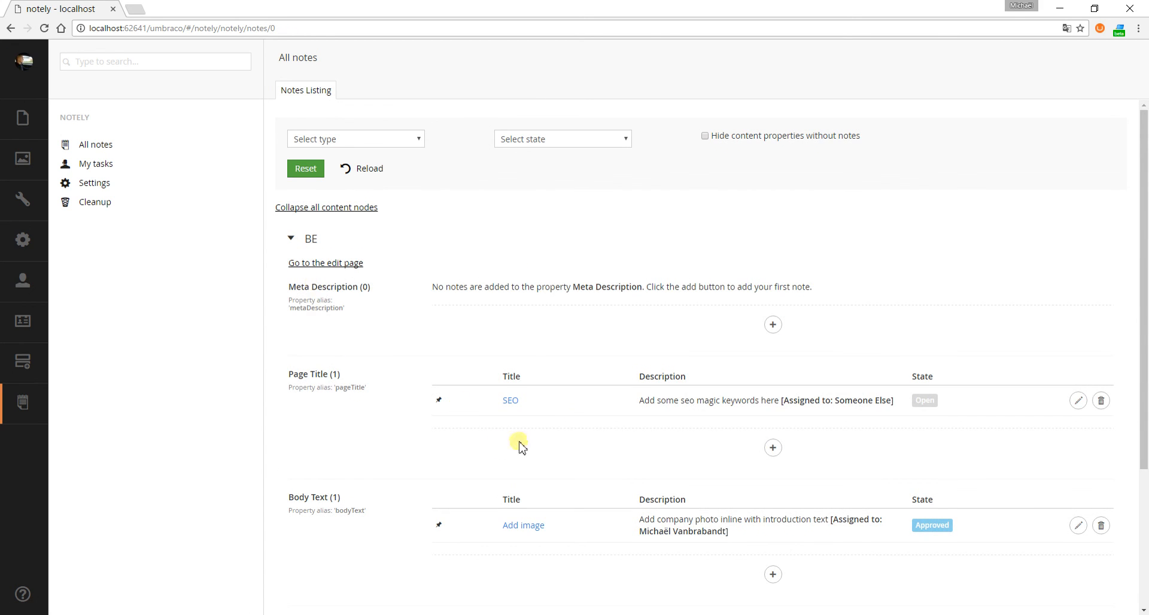
scroll(646, 395, down, 1)
click(510, 340)
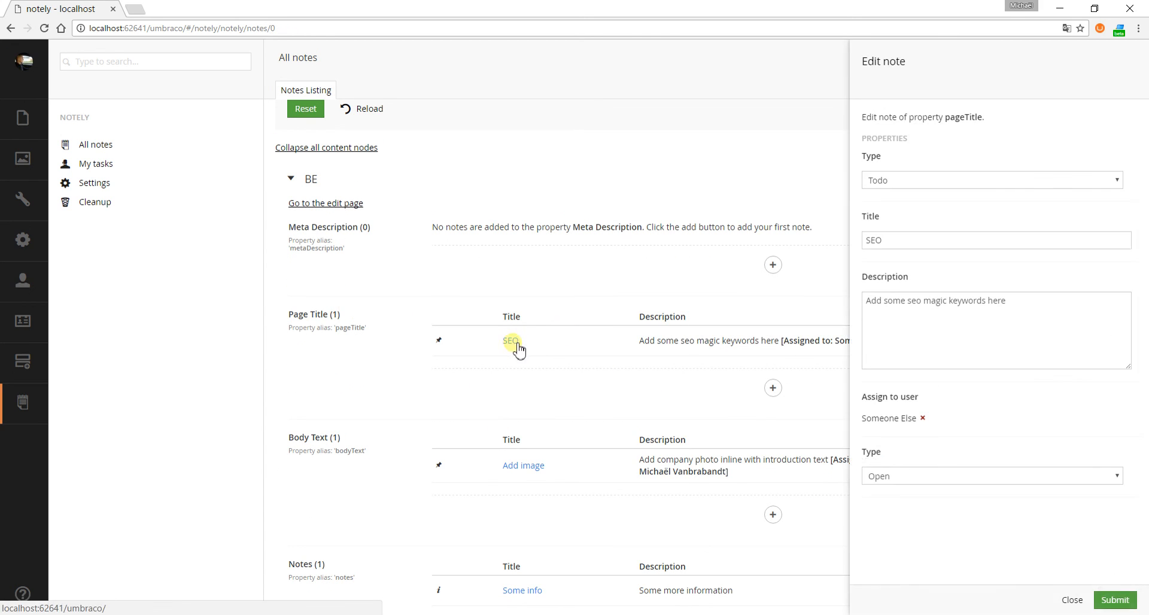
click(930, 182)
click(917, 241)
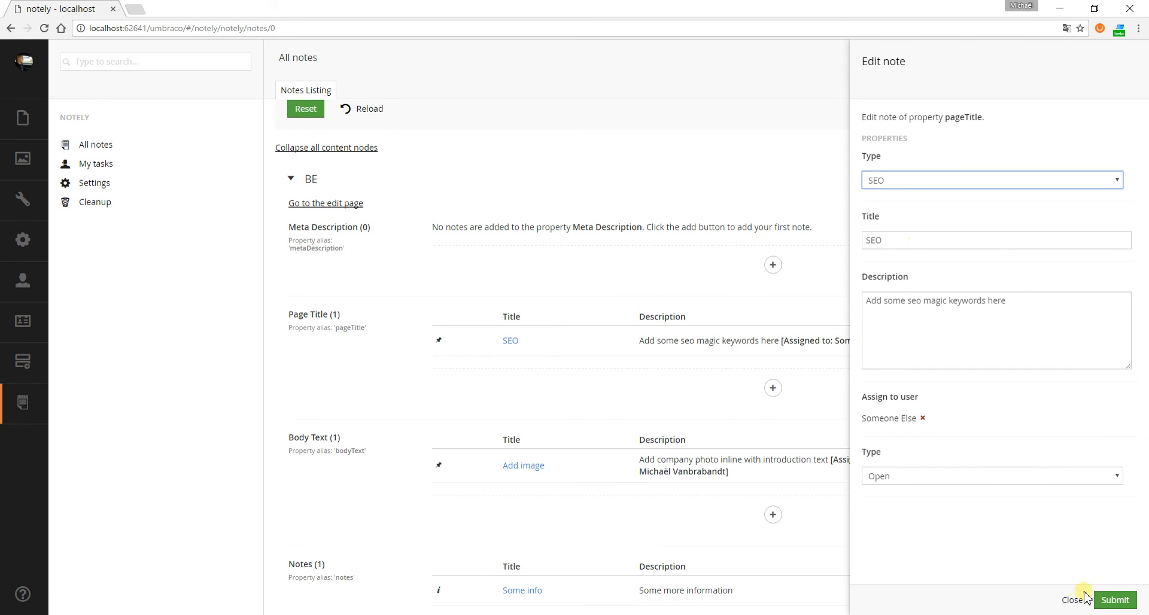
click(1109, 600)
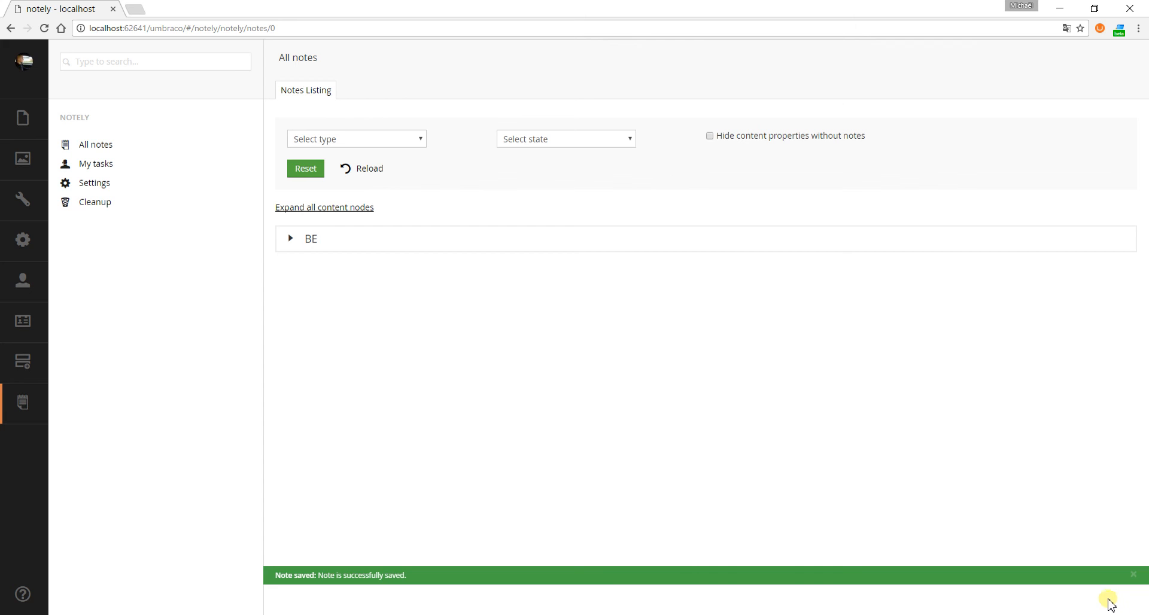
click(302, 246)
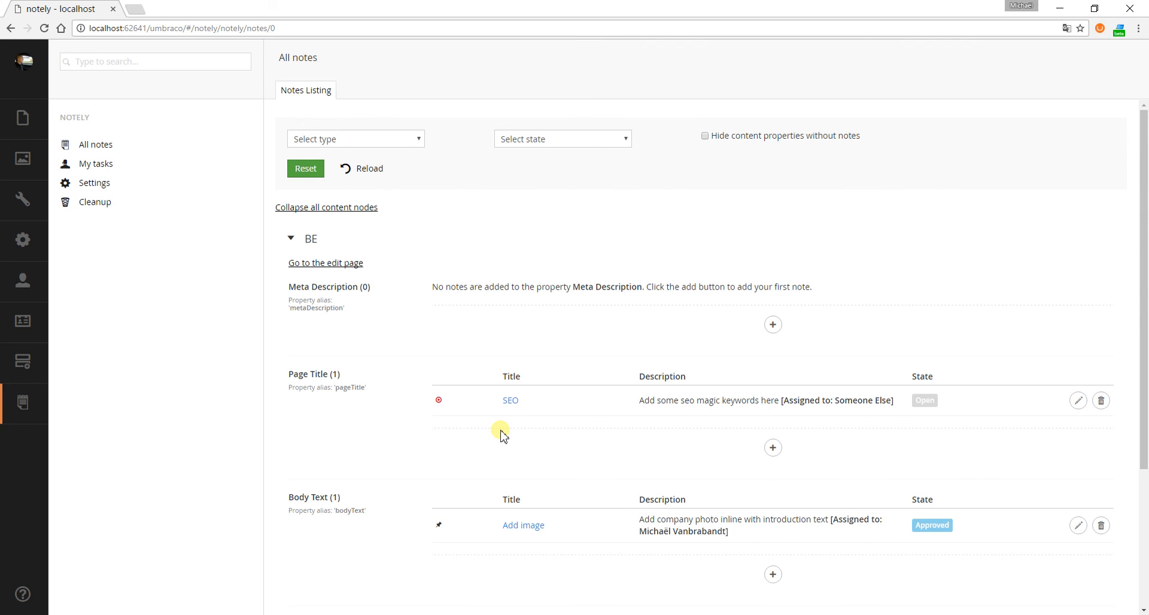
Step: Go to Notely's Cleanup page, discarding the unsaved changes, and run the cleanup of unlinked notes
click(95, 206)
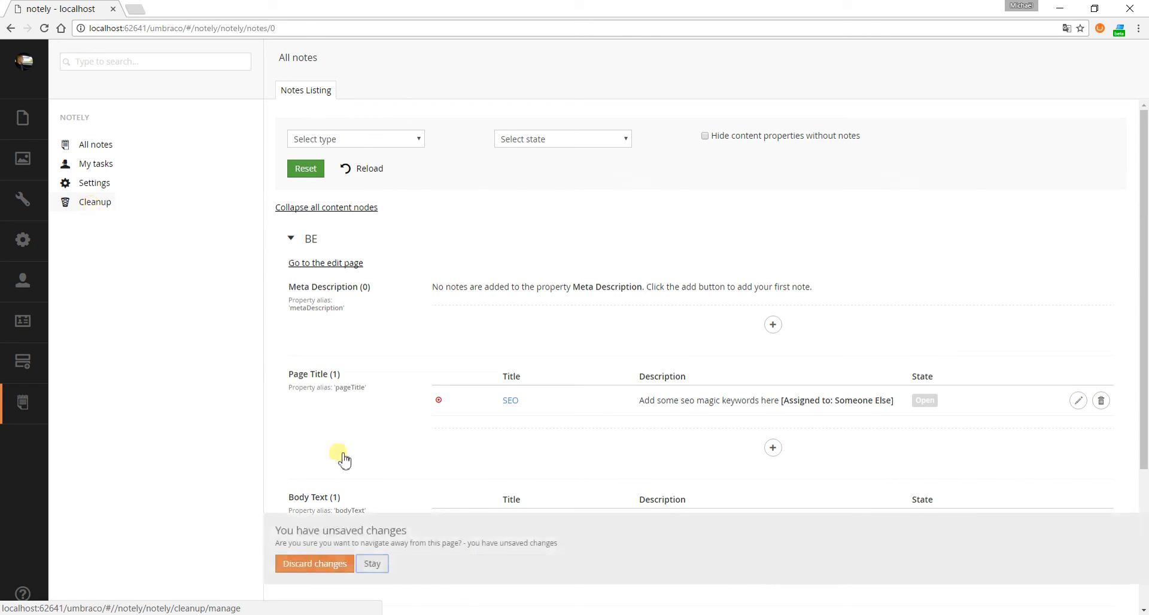
click(315, 565)
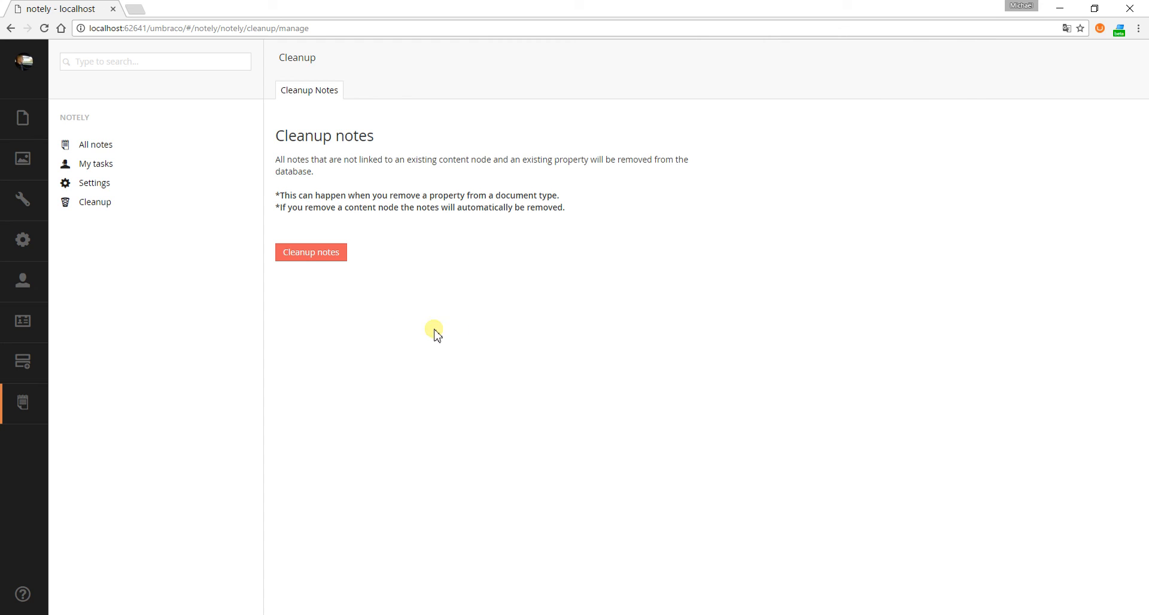
click(318, 253)
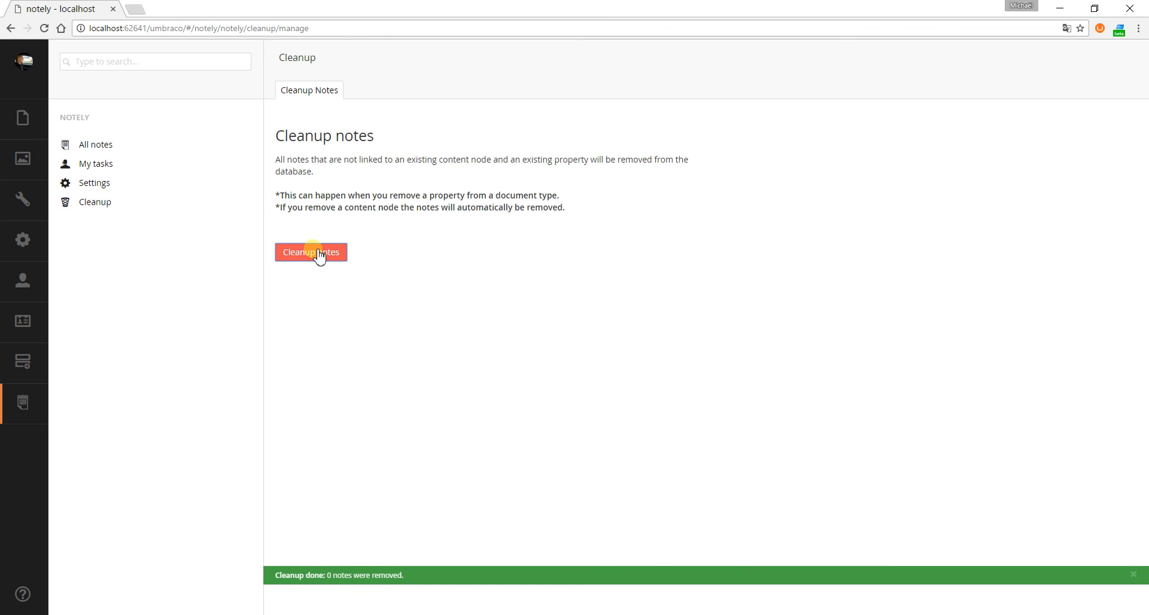